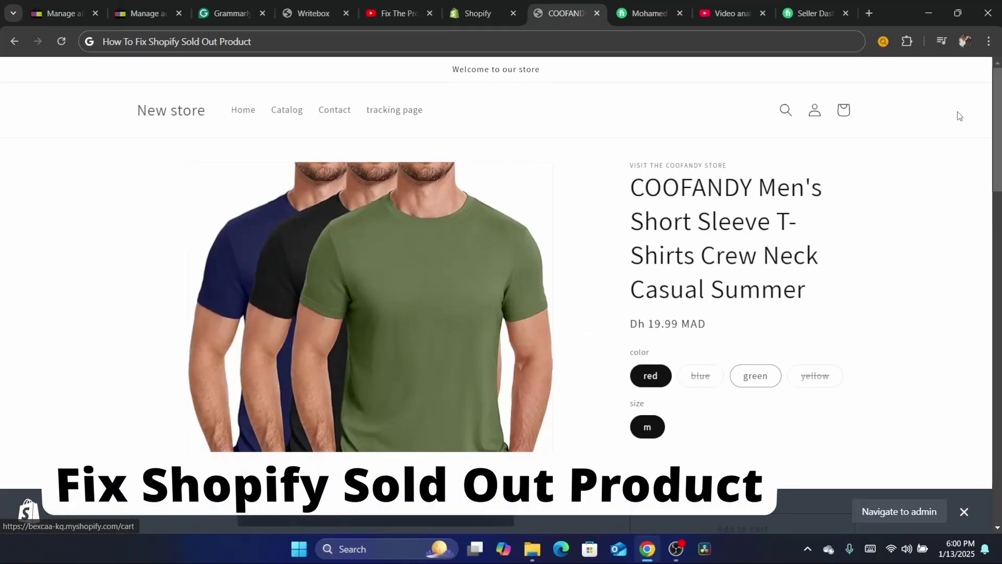
Step: Scroll through the customer reviews page and select the full text of one review
{"action": "left_click_drag", "start_coordinate": [962, 116], "coordinate": [731, 167]}
{"action": "scroll", "coordinate": [731, 168], "scroll_direction": "down", "scroll_amount": 1}
{"action": "scroll", "coordinate": [590, 282], "scroll_direction": "down", "scroll_amount": 7}
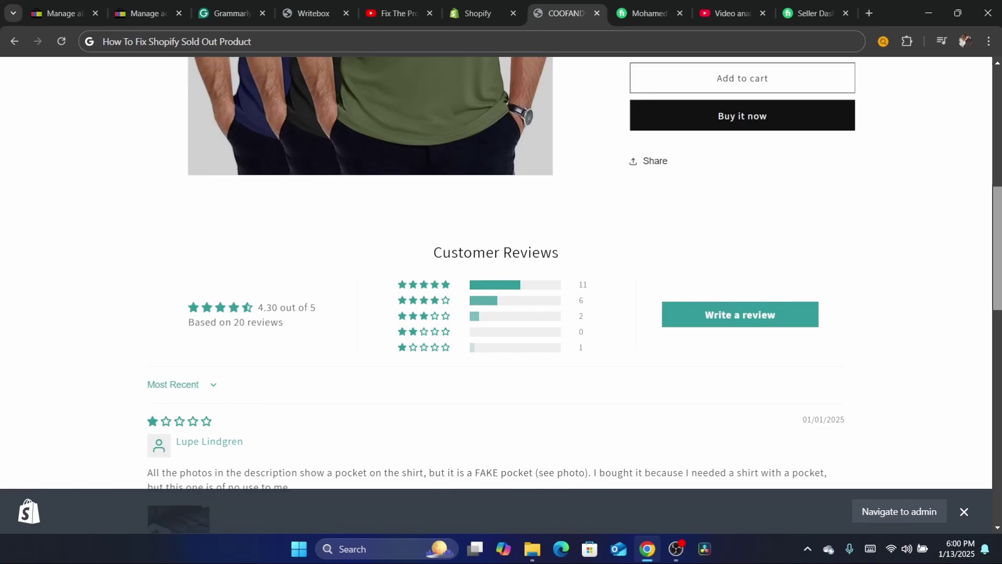
{"action": "scroll", "coordinate": [496, 272], "scroll_direction": "down", "scroll_amount": 1}
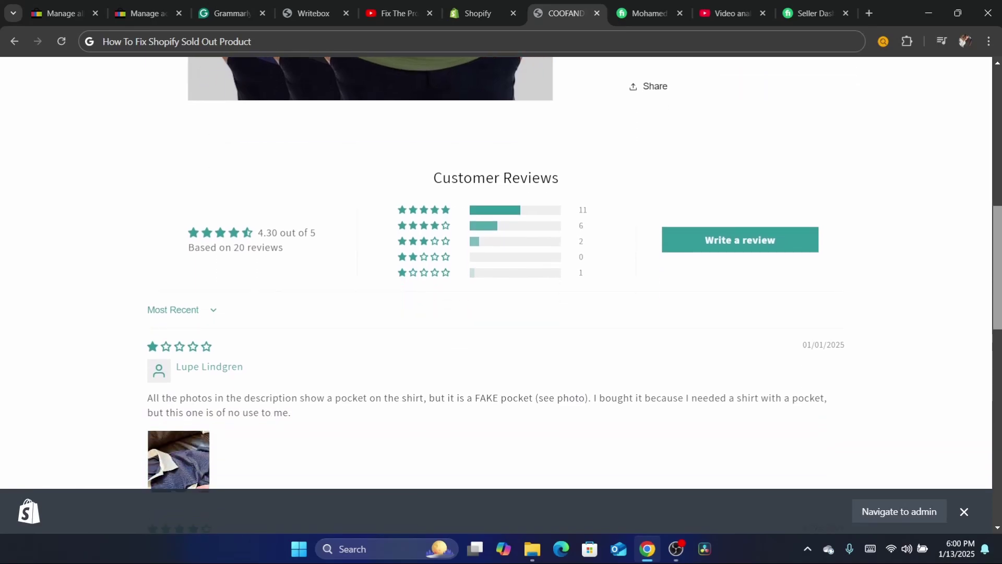
{"action": "scroll", "coordinate": [496, 271], "scroll_direction": "down", "scroll_amount": 3}
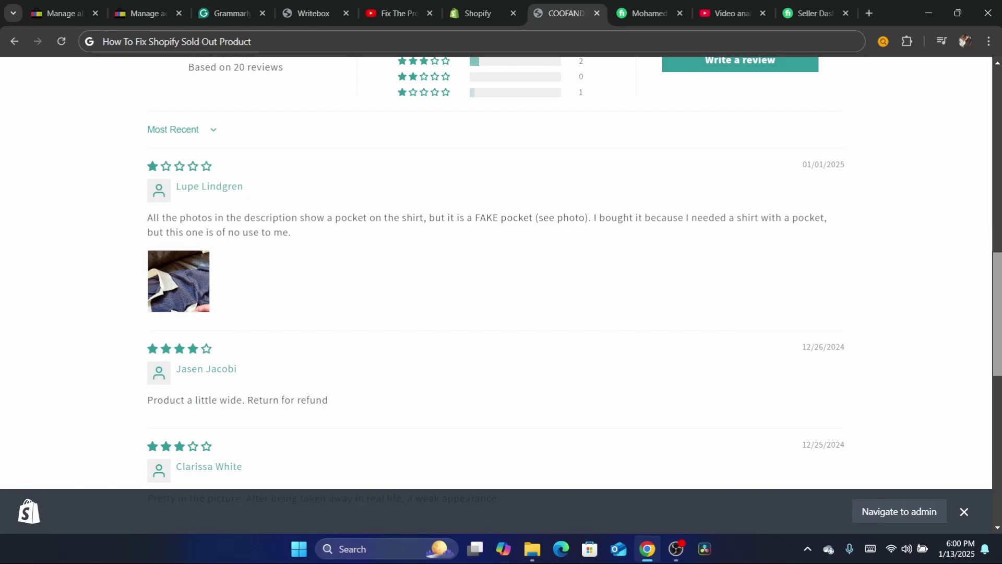
{"action": "scroll", "coordinate": [496, 272], "scroll_direction": "down", "scroll_amount": 1}
{"action": "scroll", "coordinate": [496, 271], "scroll_direction": "down", "scroll_amount": 2}
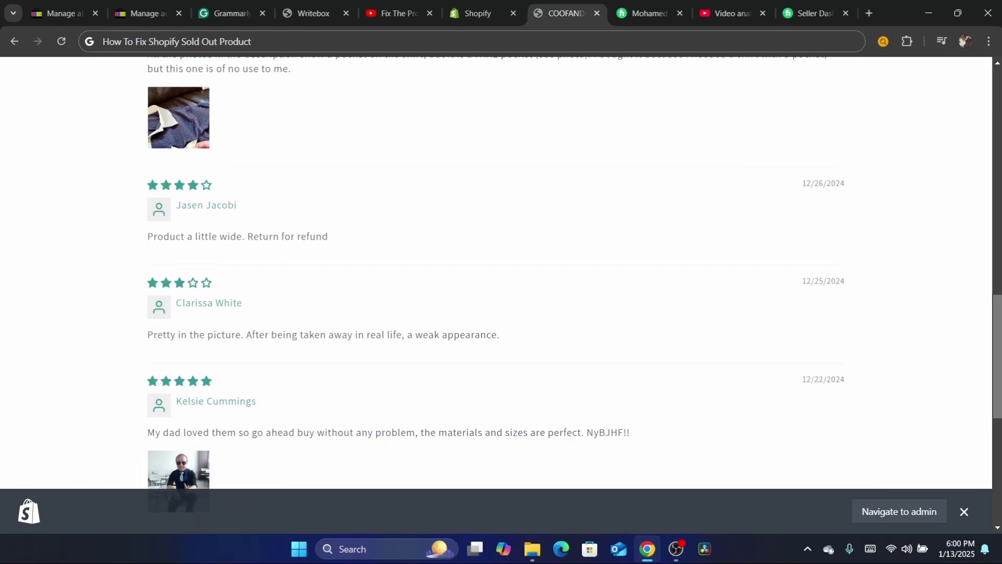
{"action": "scroll", "coordinate": [496, 272], "scroll_direction": "down", "scroll_amount": 3}
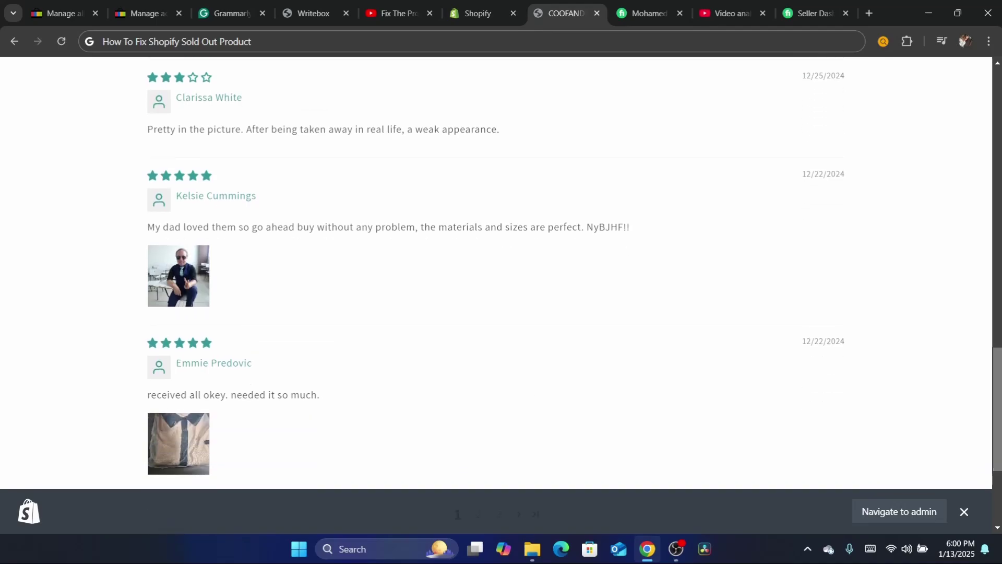
{"action": "triple_click", "coordinate": [429, 220]}
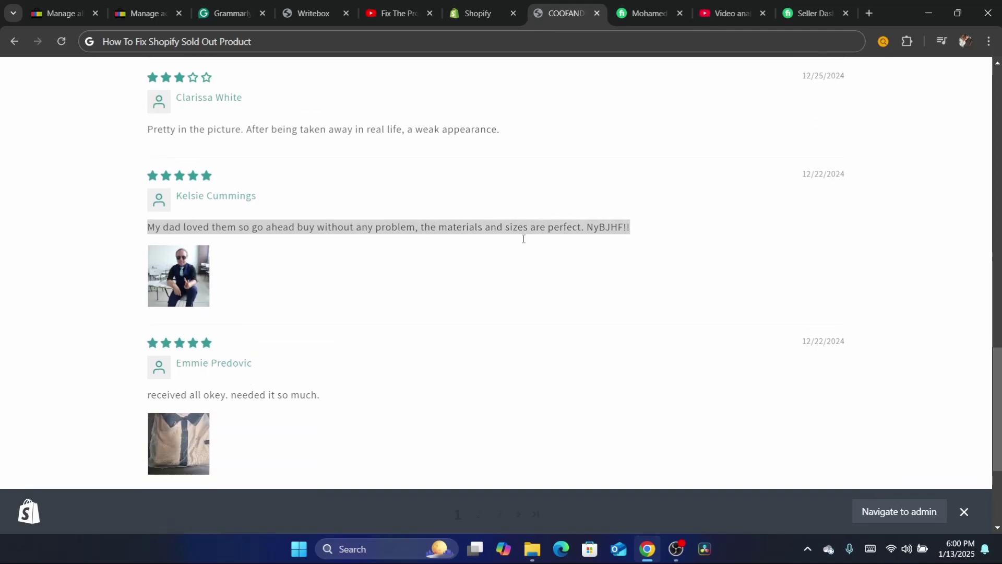
{"action": "scroll", "coordinate": [980, 376], "scroll_direction": "down", "scroll_amount": 4}
{"action": "scroll", "coordinate": [980, 376], "scroll_direction": "up", "scroll_amount": 13}
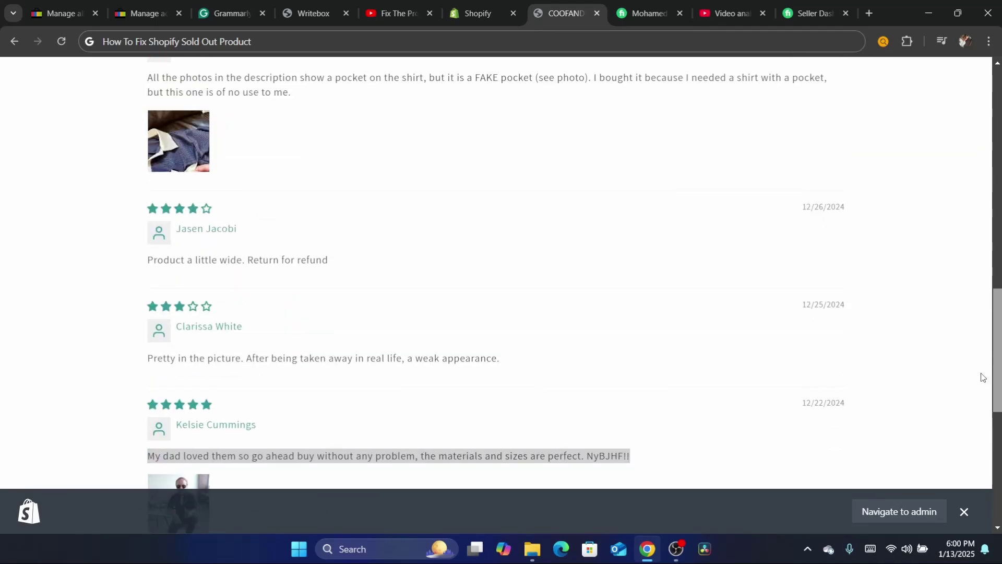
{"action": "scroll", "coordinate": [986, 282], "scroll_direction": "up", "scroll_amount": 2}
{"action": "scroll", "coordinate": [985, 272], "scroll_direction": "down", "scroll_amount": 1}
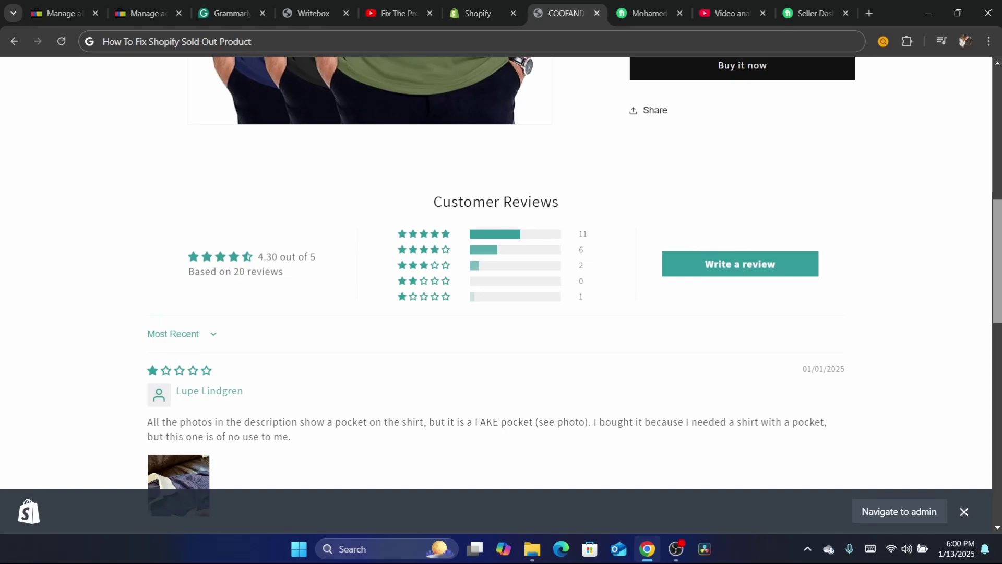
{"action": "scroll", "coordinate": [501, 293], "scroll_direction": "down", "scroll_amount": 1}
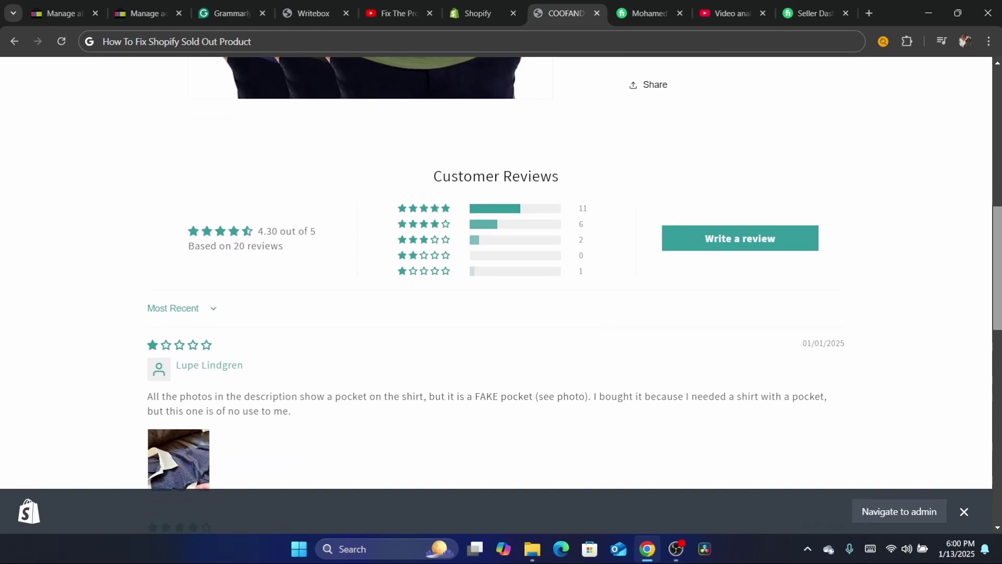
{"action": "scroll", "coordinate": [1000, 232], "scroll_direction": "up", "scroll_amount": 5}
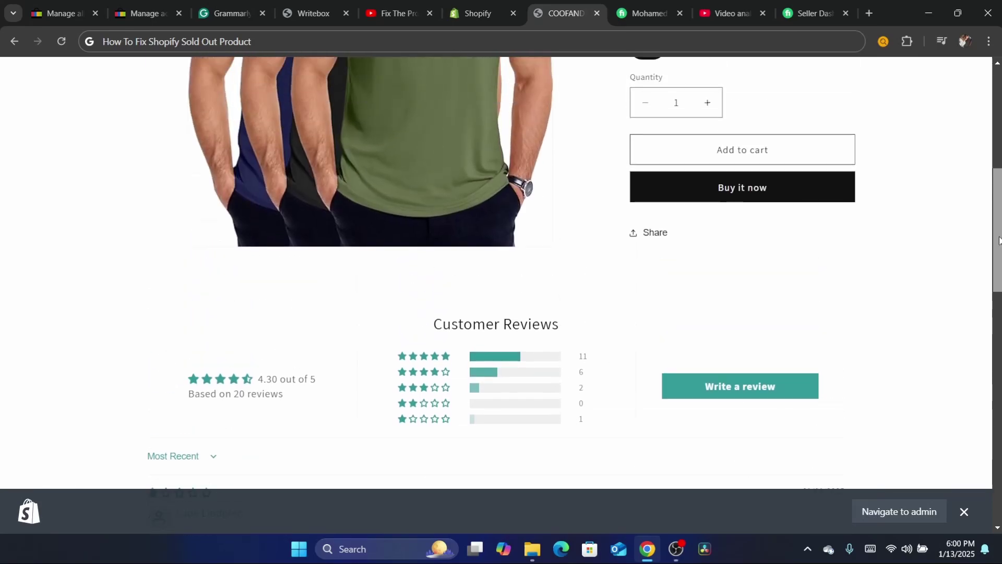
{"action": "scroll", "coordinate": [1000, 198], "scroll_direction": "up", "scroll_amount": 1}
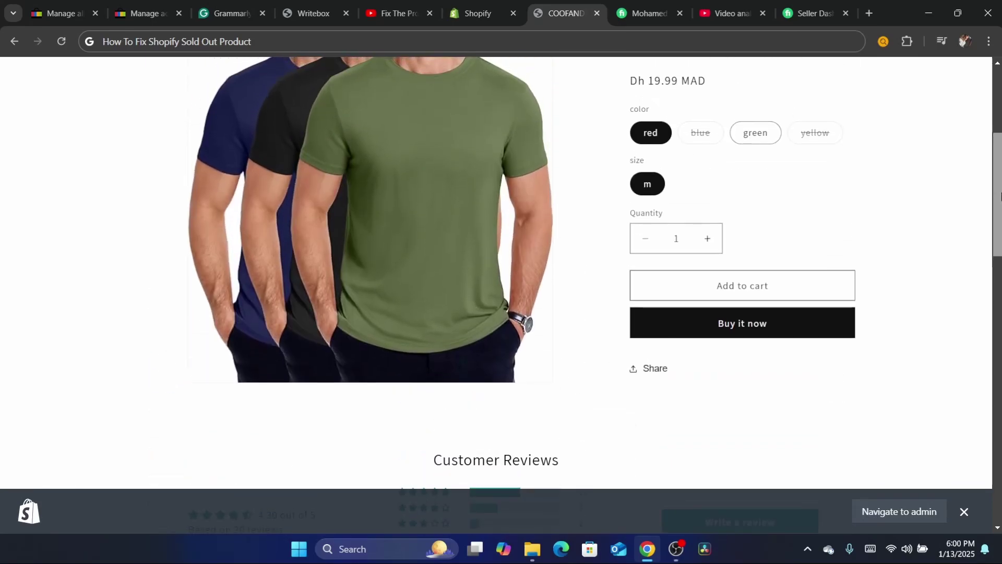
{"action": "scroll", "coordinate": [1000, 198], "scroll_direction": "up", "scroll_amount": 5}
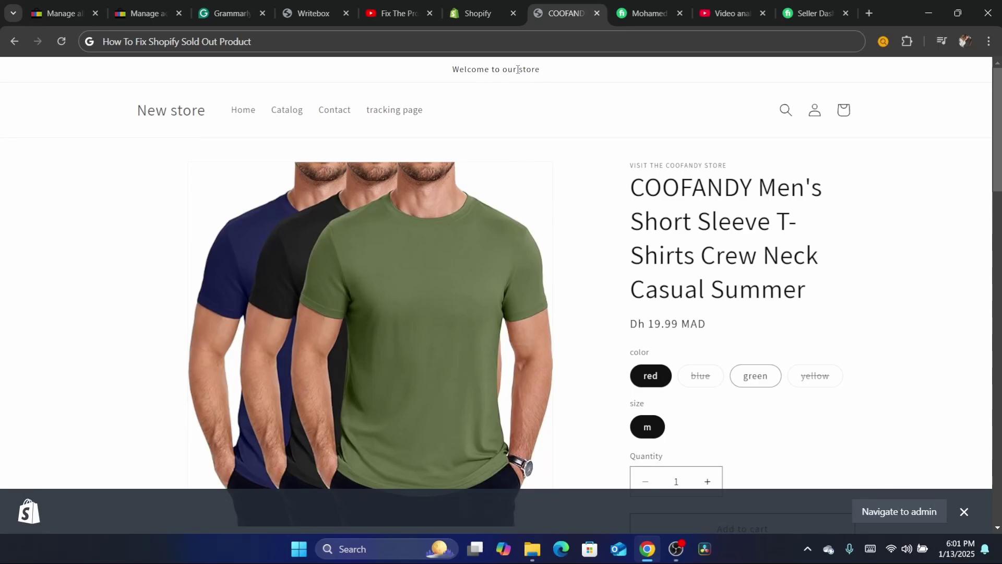
Step: Log in to the Shopify store admin and go to its Settings
{"action": "left_click", "coordinate": [462, 6]}
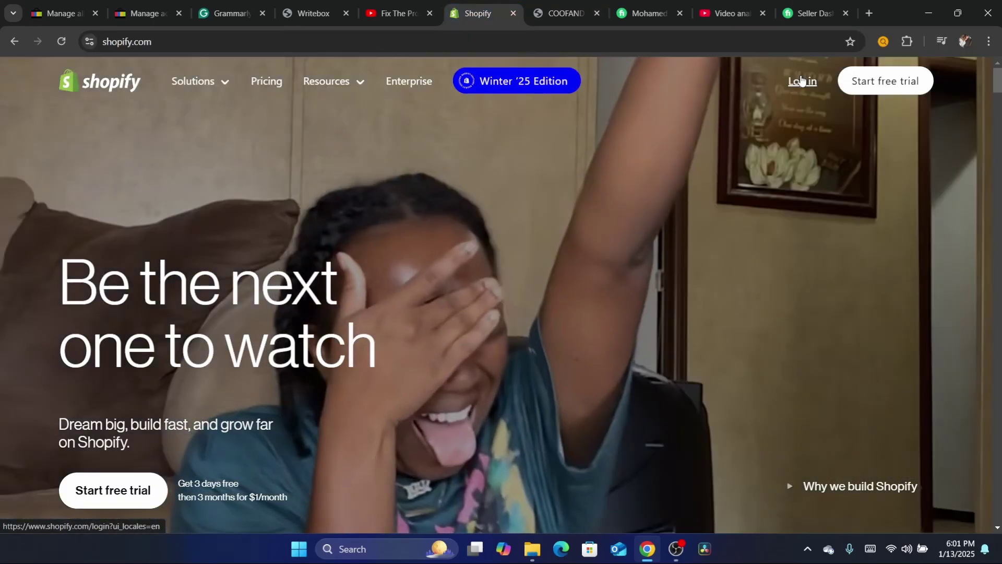
{"action": "left_click", "coordinate": [804, 84]}
{"action": "left_click", "coordinate": [458, 36]}
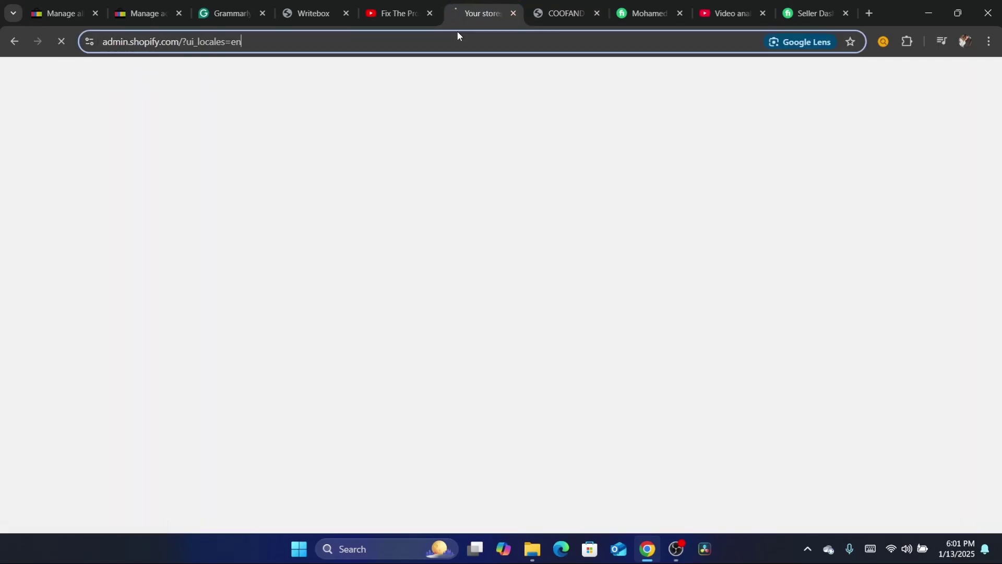
{"action": "type", "text": "d"}
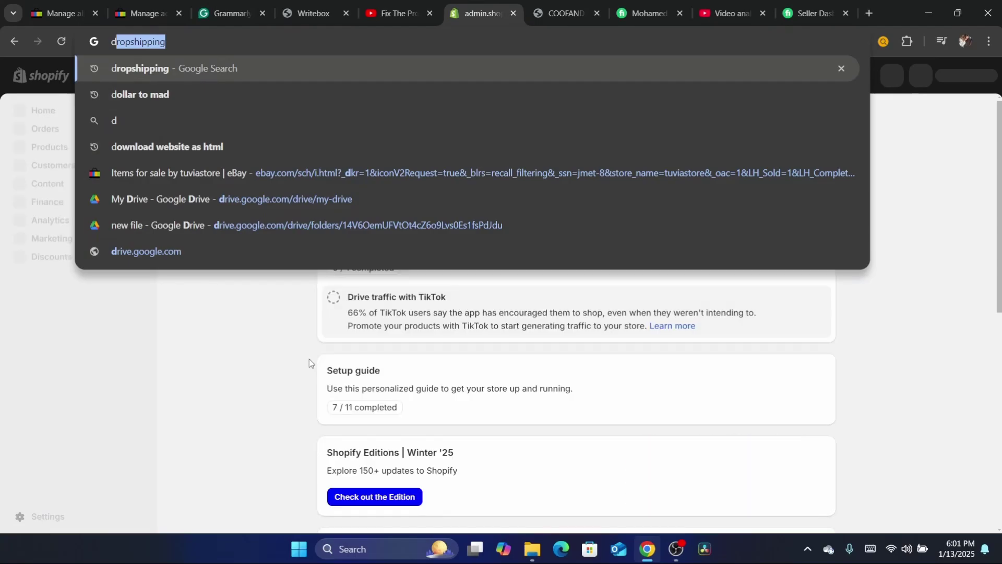
{"action": "left_click", "coordinate": [204, 418]}
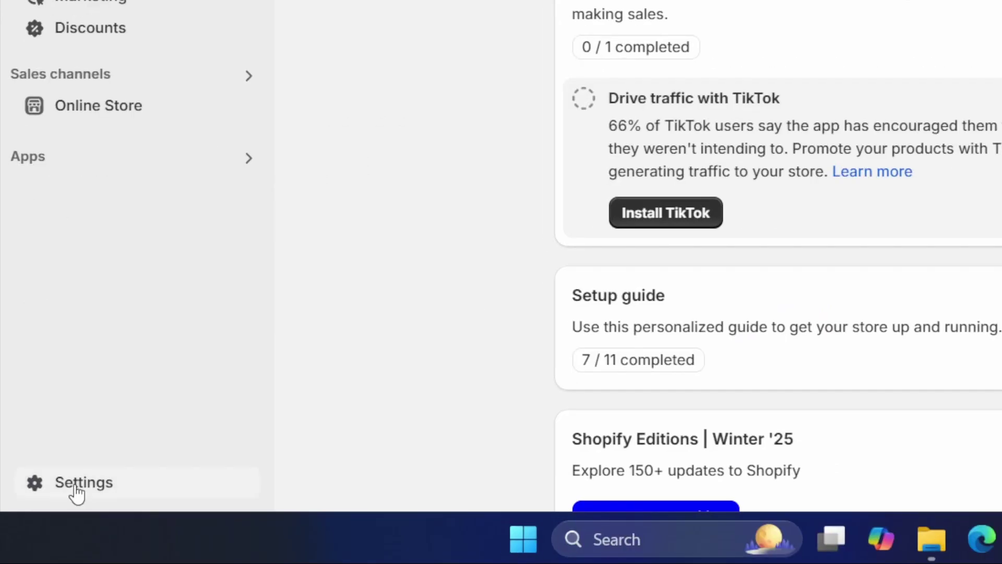
{"action": "left_click", "coordinate": [76, 491]}
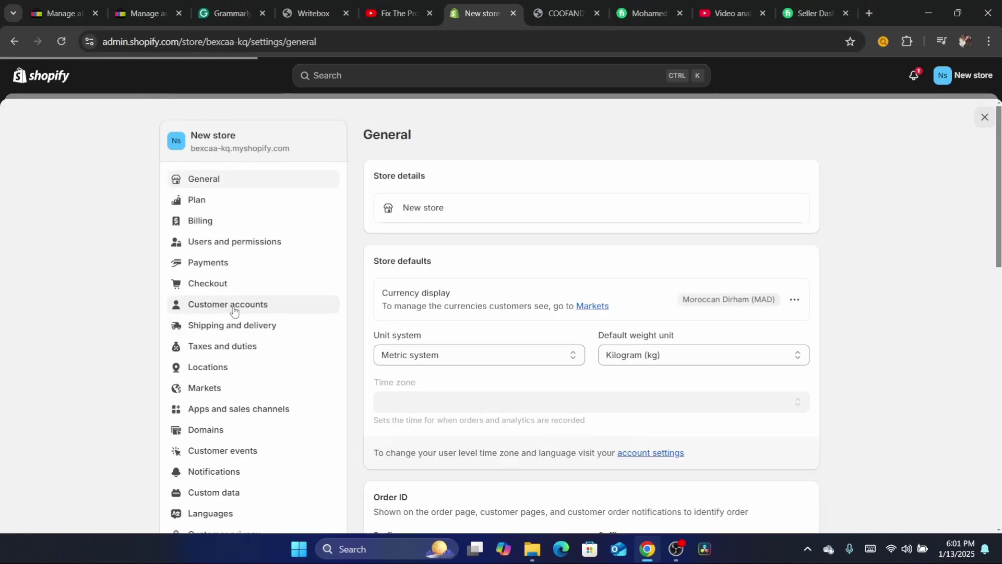
Step: Go to the General shipping profile and scroll down to the Domestic Morocco zone
{"action": "left_click", "coordinate": [211, 326]}
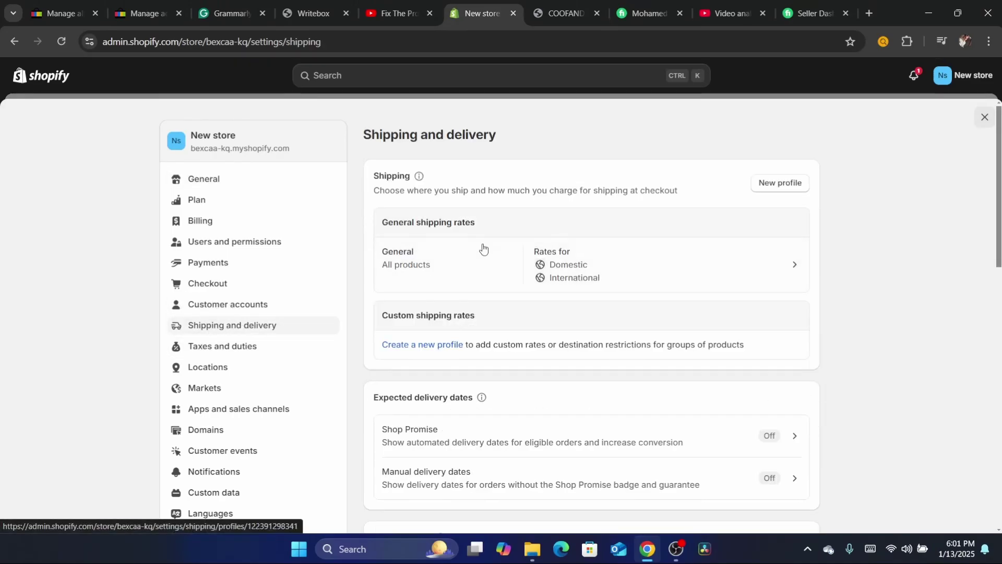
{"action": "left_click", "coordinate": [406, 260]}
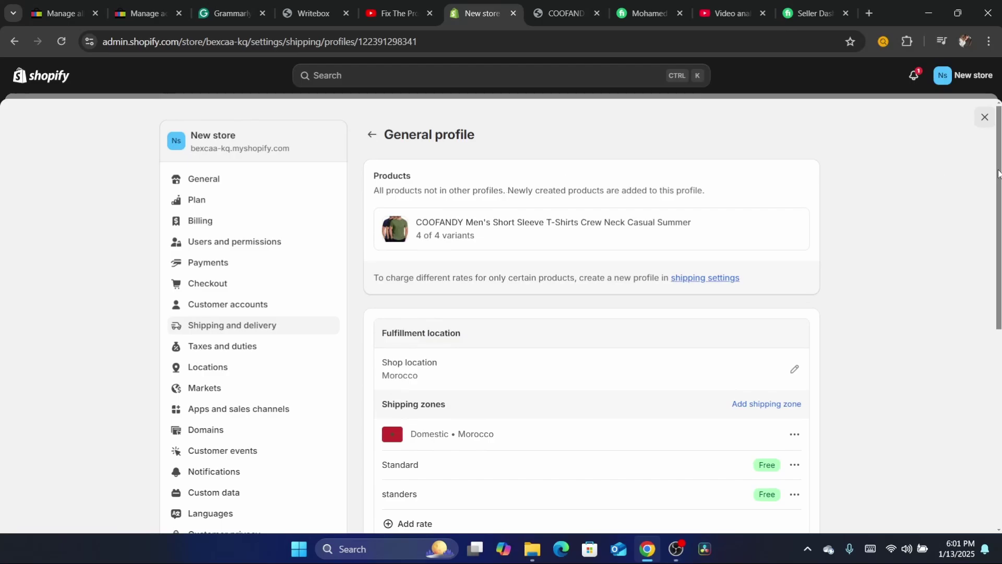
{"action": "left_click", "coordinate": [564, 42]}
{"action": "type", "text": "d"}
{"action": "left_click", "coordinate": [947, 323]}
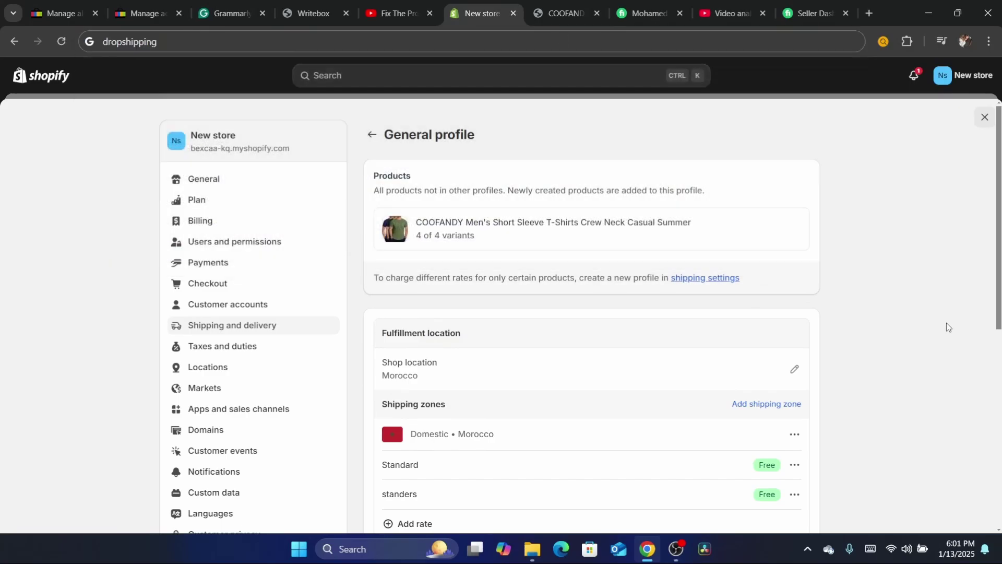
{"action": "left_click_drag", "start_coordinate": [998, 208], "coordinate": [999, 308]}
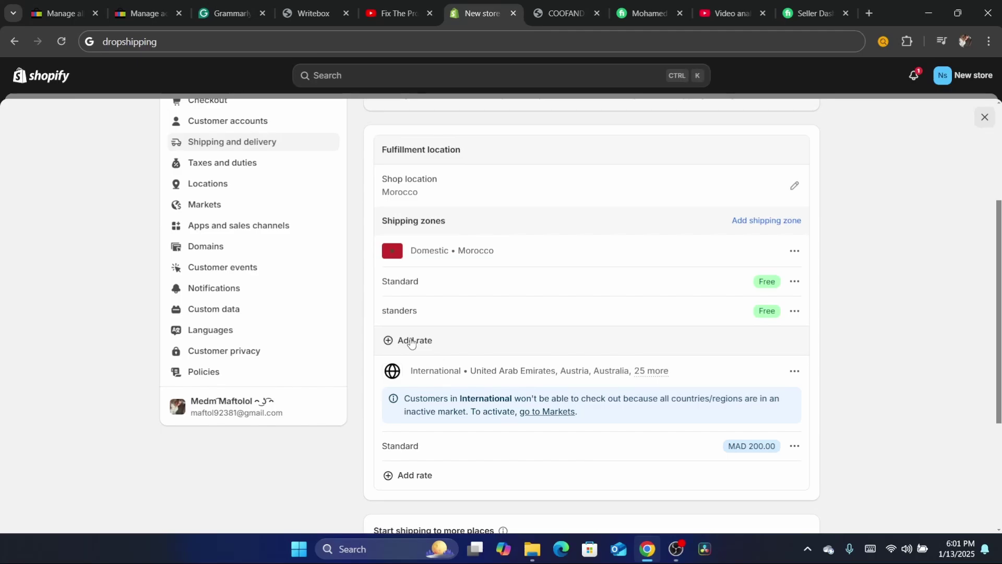
Step: Add a free rate named 'standerd' with price 0 to the Domestic Morocco zone
{"action": "left_click", "coordinate": [441, 343]}
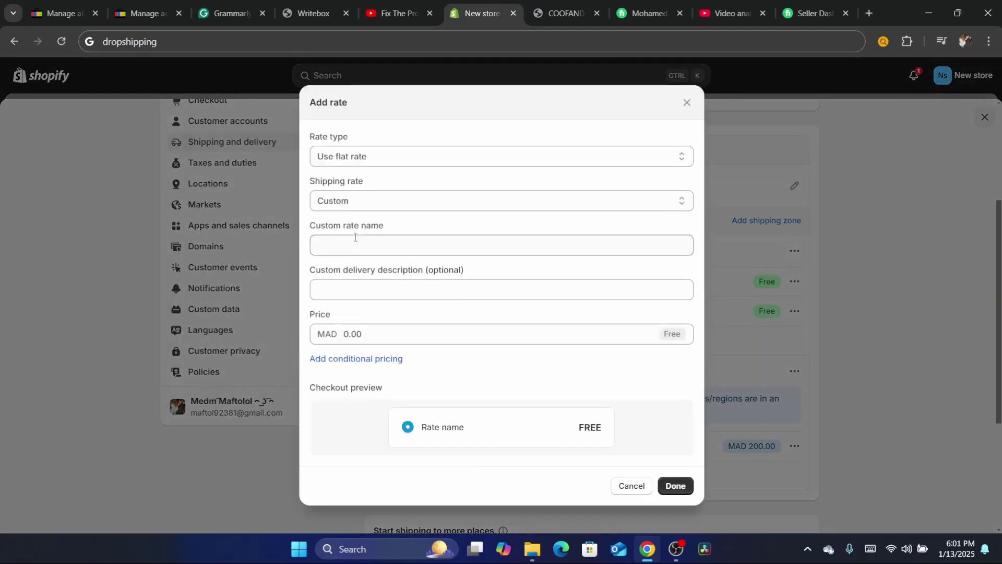
{"action": "left_click", "coordinate": [337, 242]}
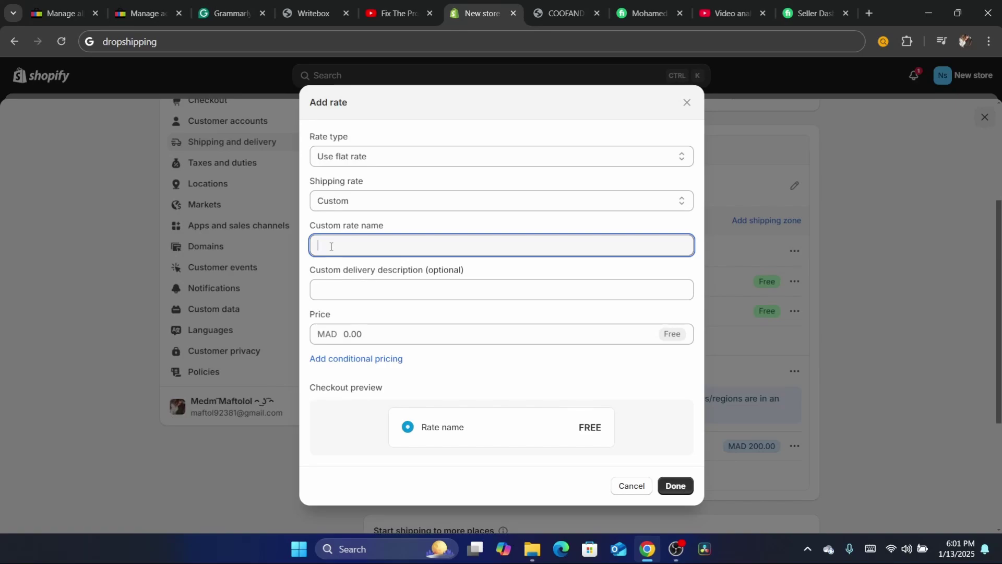
{"action": "type", "text": "standerd"}
{"action": "key", "text": "ctrl+a"}
{"action": "left_click", "coordinate": [364, 339]}
{"action": "type", "text": "0"}
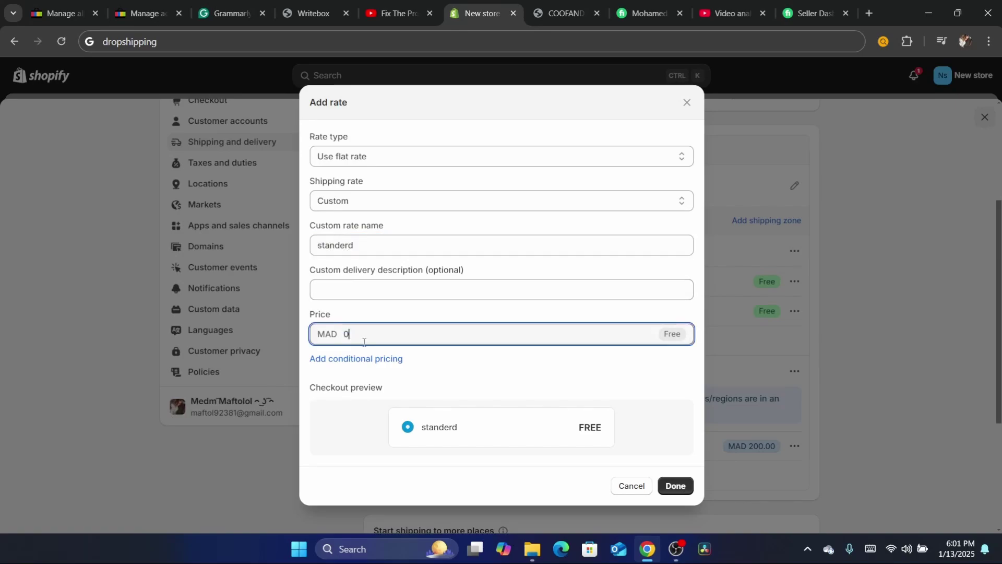
{"action": "left_click", "coordinate": [680, 479]}
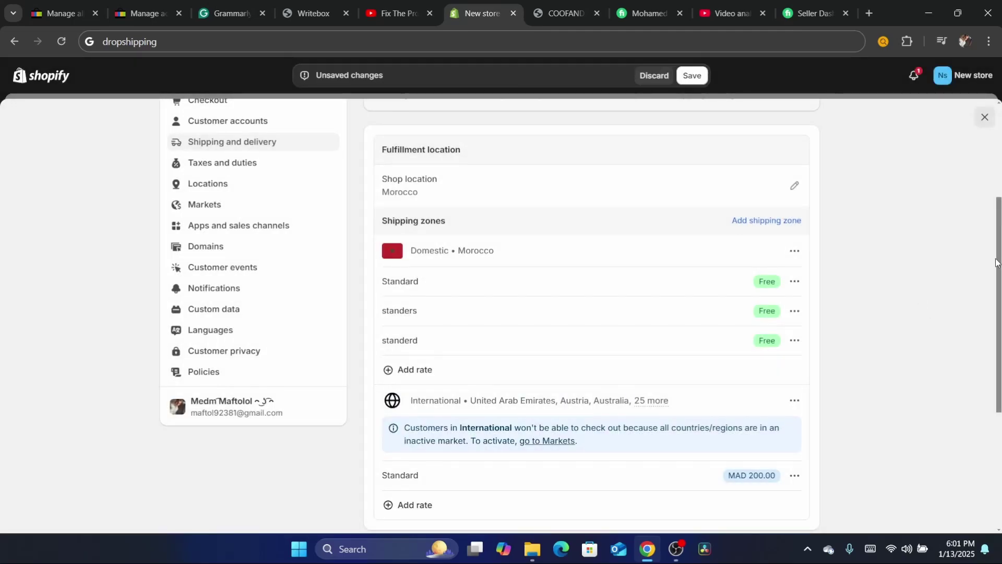
{"action": "scroll", "coordinate": [999, 265], "scroll_direction": "down", "scroll_amount": 2}
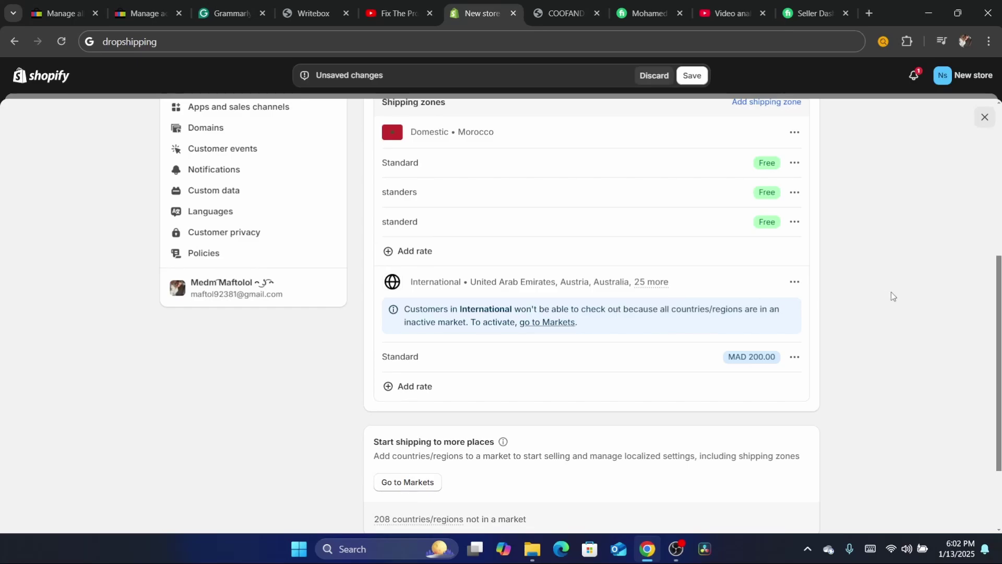
Step: Close the reopened add-rate form empty and discard the unsaved standerd rate
{"action": "left_click", "coordinate": [420, 387]}
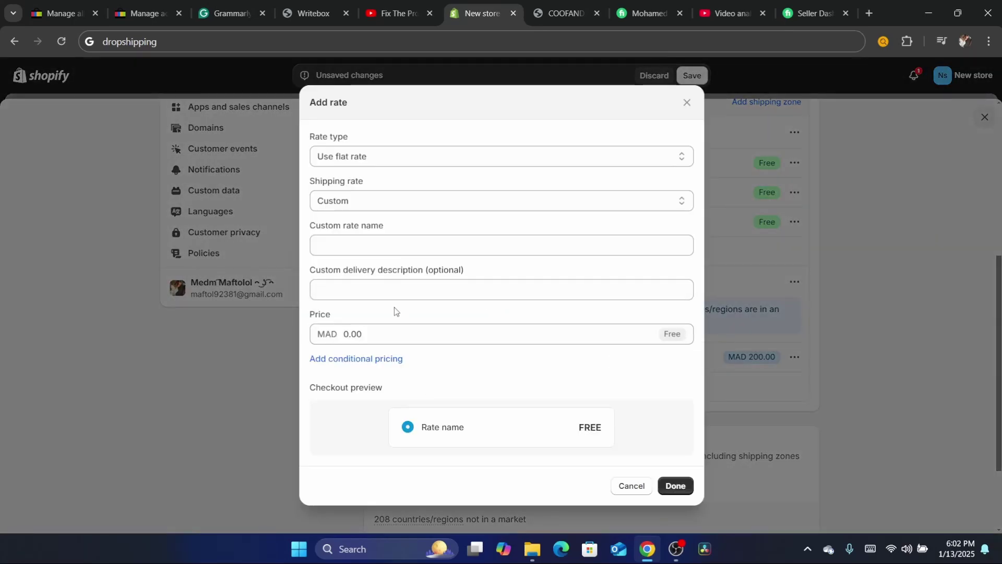
{"action": "left_click", "coordinate": [349, 291]}
{"action": "left_click", "coordinate": [684, 104]}
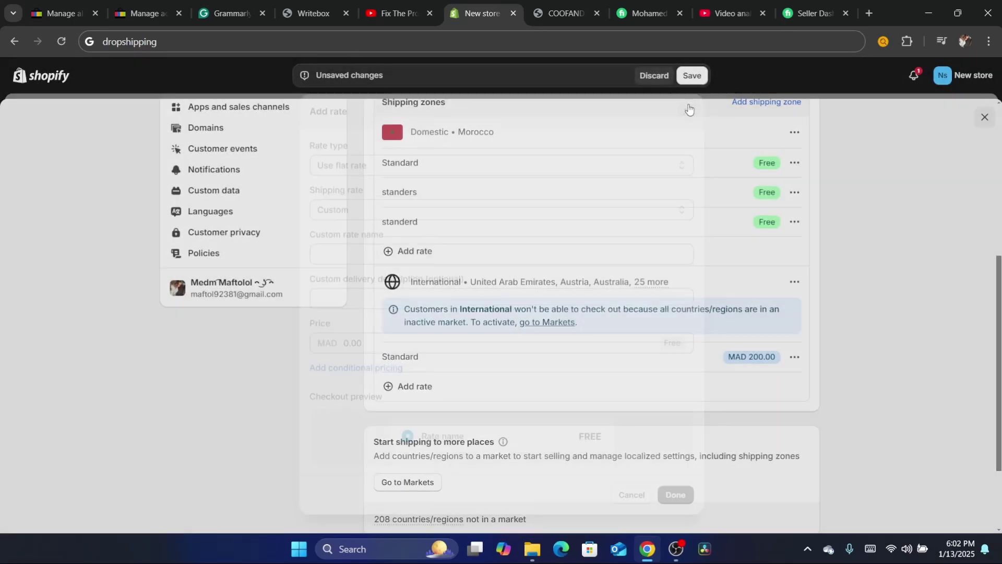
{"action": "scroll", "coordinate": [974, 202], "scroll_direction": "up", "scroll_amount": 3}
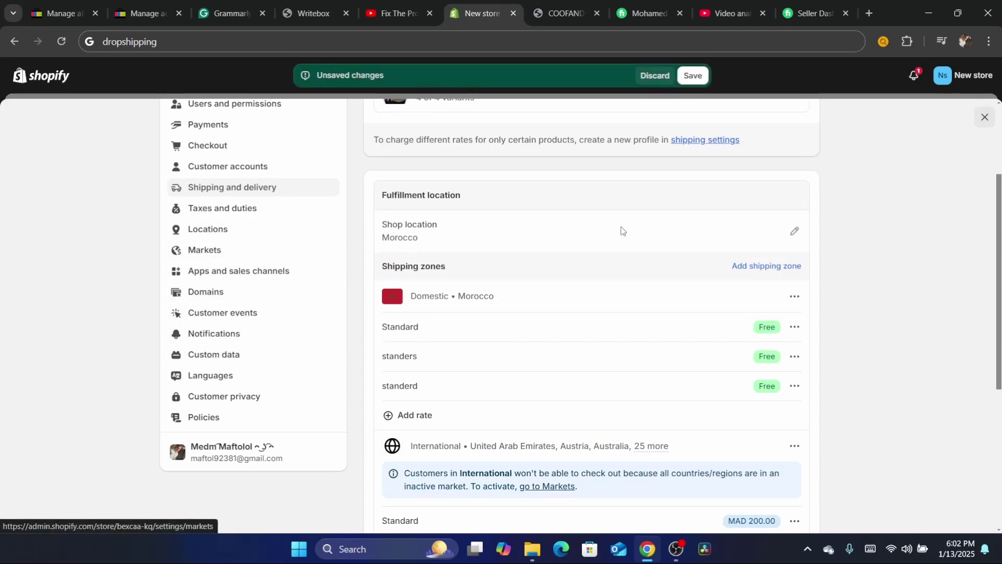
{"action": "left_click", "coordinate": [662, 76]}
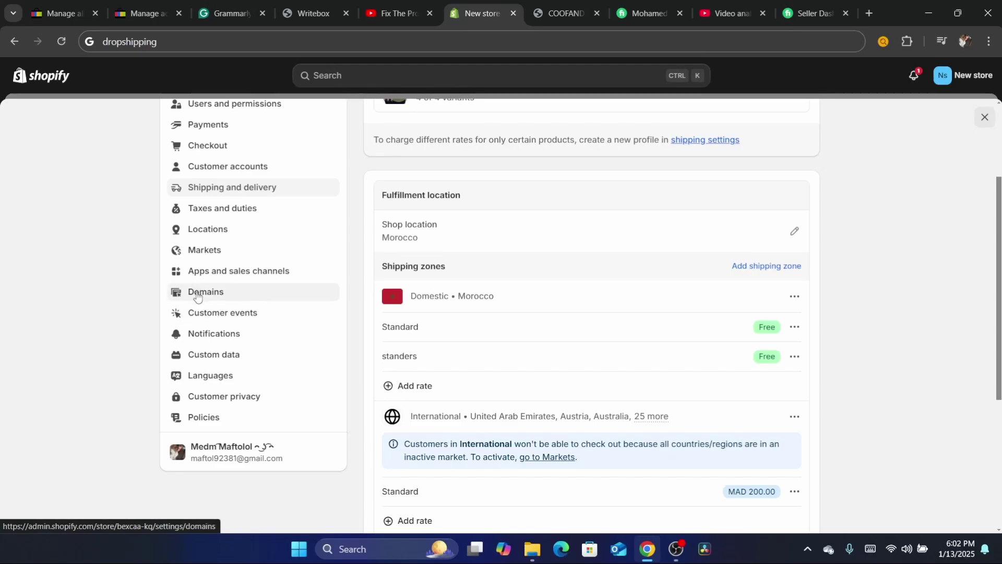
Step: Change the International market's status from Inactive to Active and save it
{"action": "left_click", "coordinate": [204, 249]}
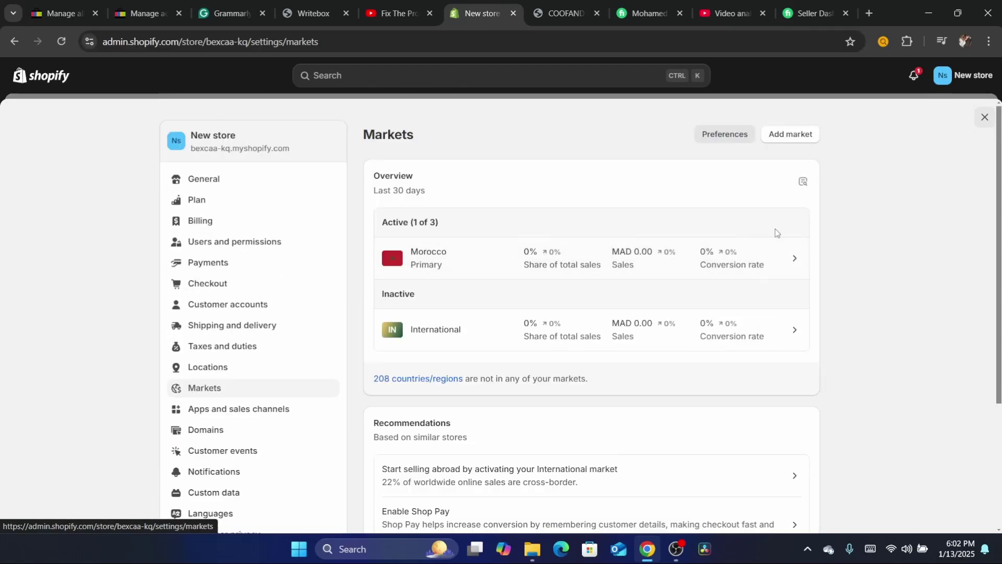
{"action": "left_click", "coordinate": [584, 342]}
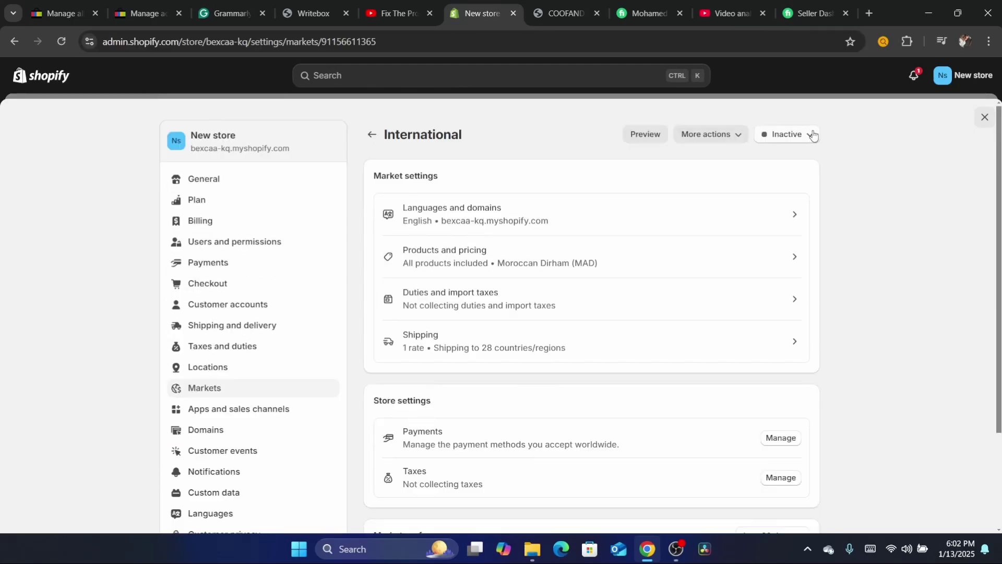
{"action": "left_click", "coordinate": [810, 134]}
{"action": "left_click", "coordinate": [751, 161]}
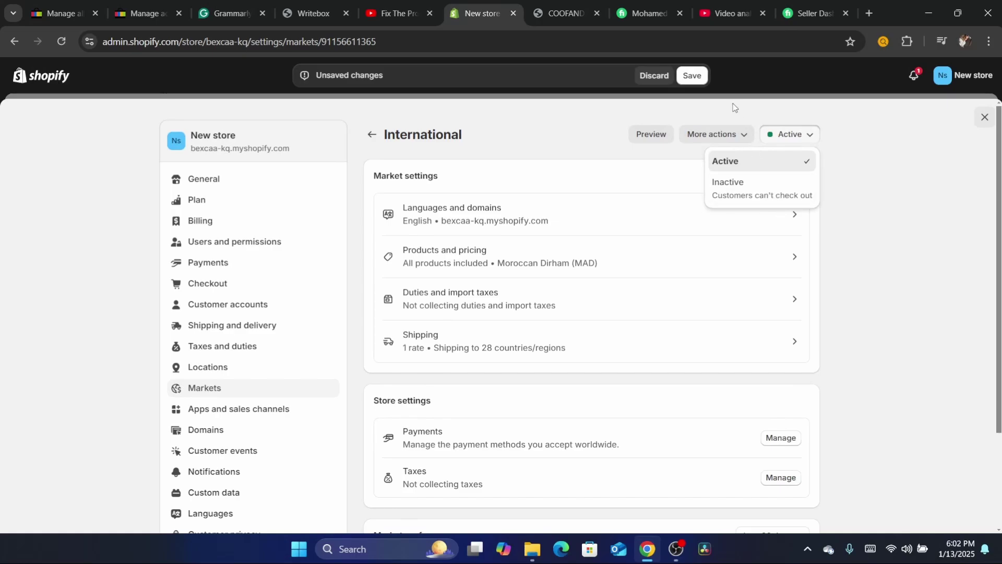
{"action": "left_click", "coordinate": [694, 76]}
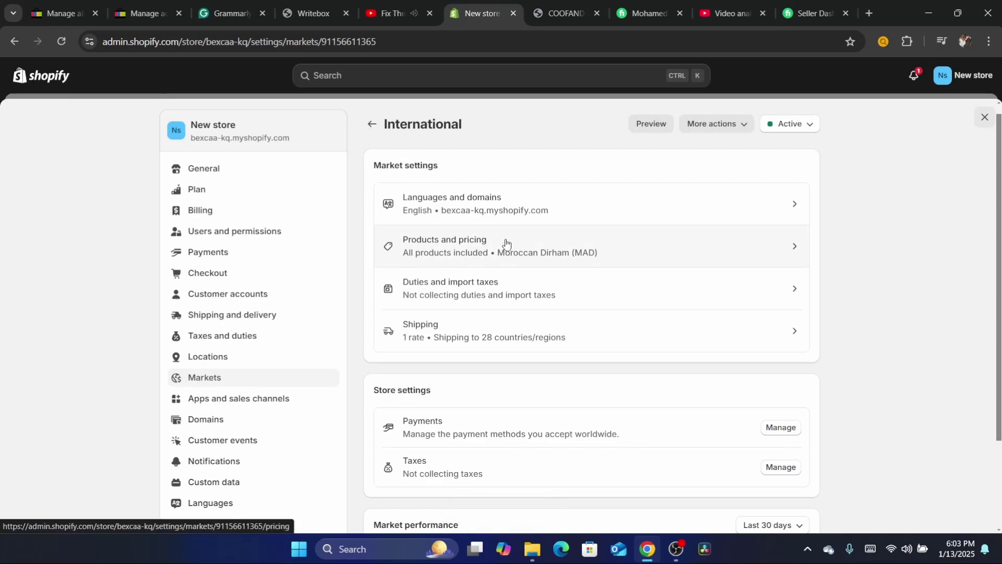
Step: Leave settings and pick the COOFANDY T-shirt from the Products list
{"action": "left_click", "coordinate": [985, 117]}
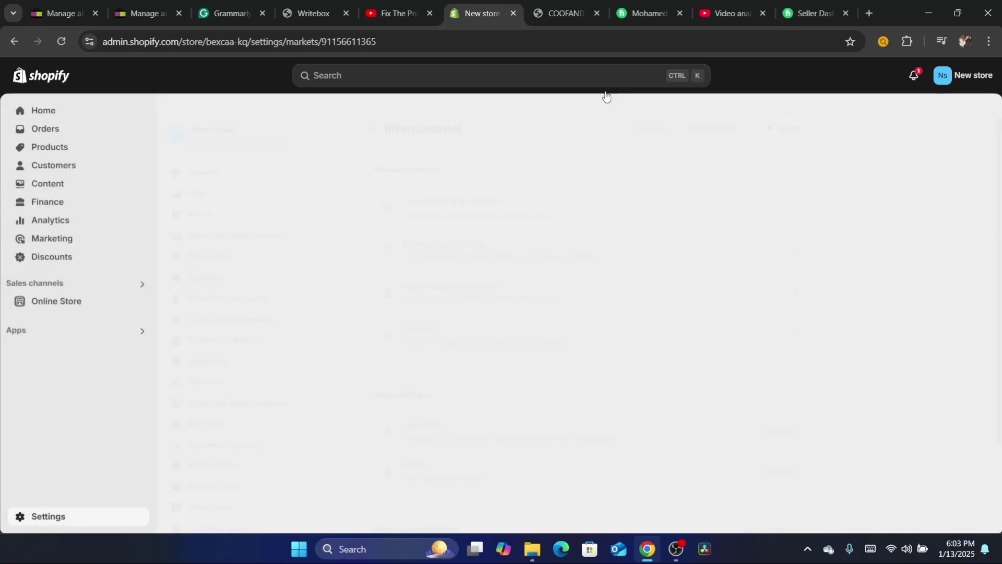
{"action": "left_click", "coordinate": [437, 32]}
{"action": "type", "text": "x"}
{"action": "key", "text": "Right"}
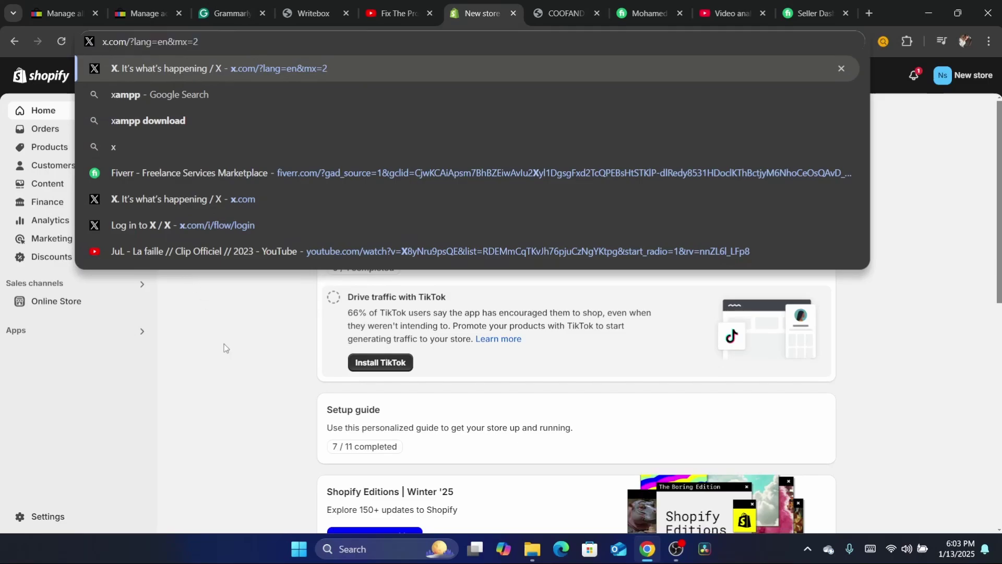
{"action": "left_click", "coordinate": [225, 348]}
{"action": "left_click", "coordinate": [49, 147]}
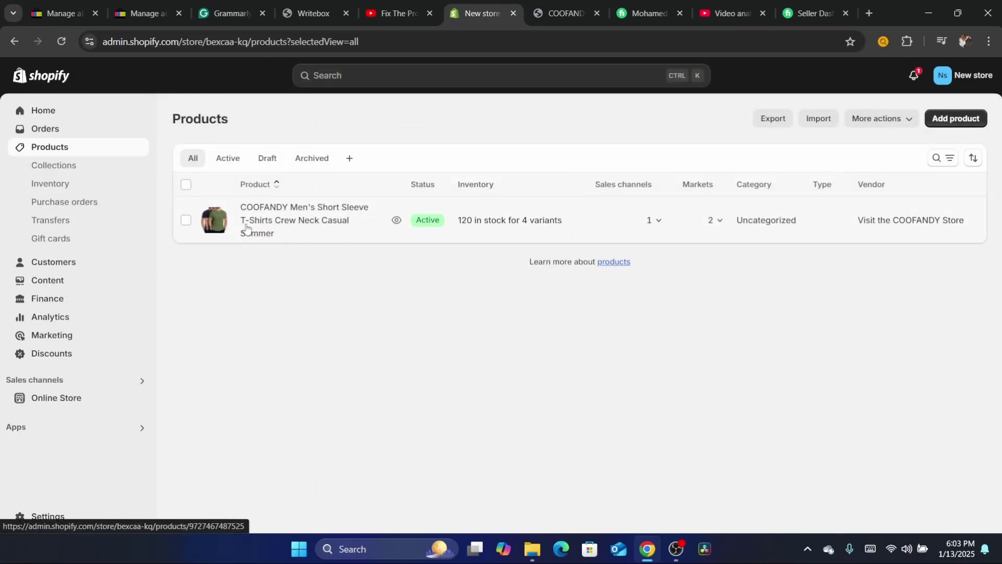
{"action": "left_click", "coordinate": [293, 217]}
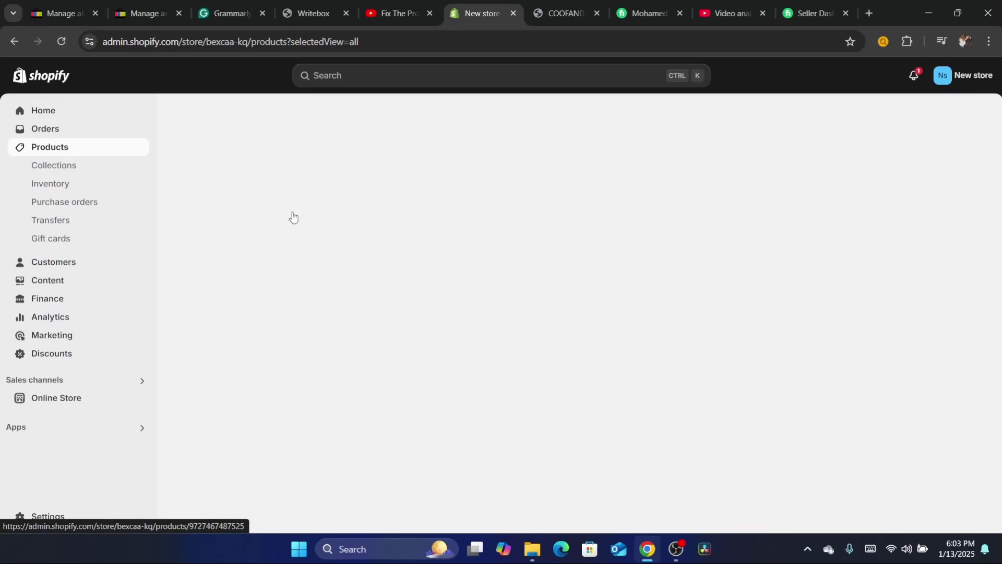
Step: Review the red, blue, green and yellow variant stock, select red, and start a new variant
{"action": "scroll", "coordinate": [628, 257], "scroll_direction": "down", "scroll_amount": 4}
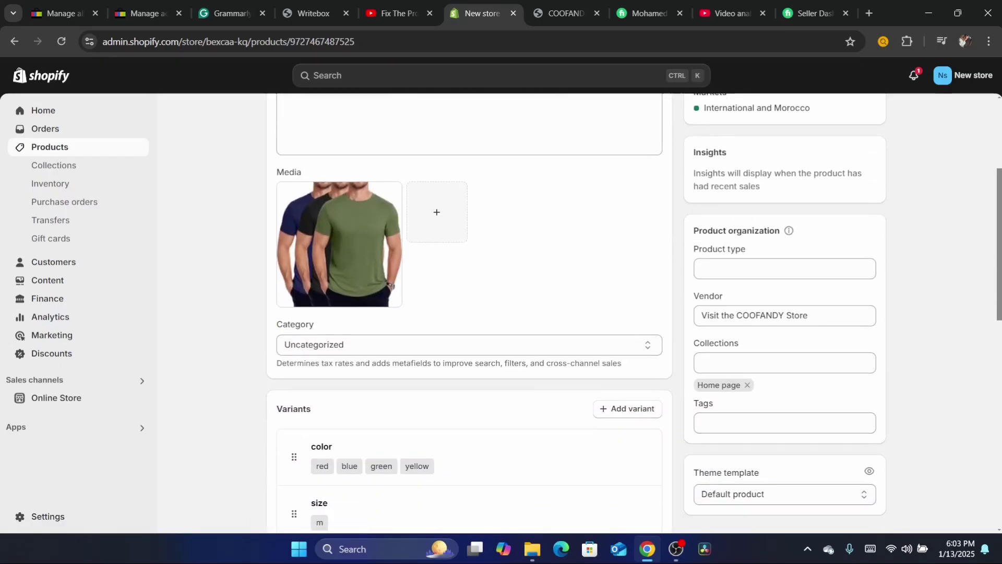
{"action": "scroll", "coordinate": [541, 328], "scroll_direction": "down", "scroll_amount": 4}
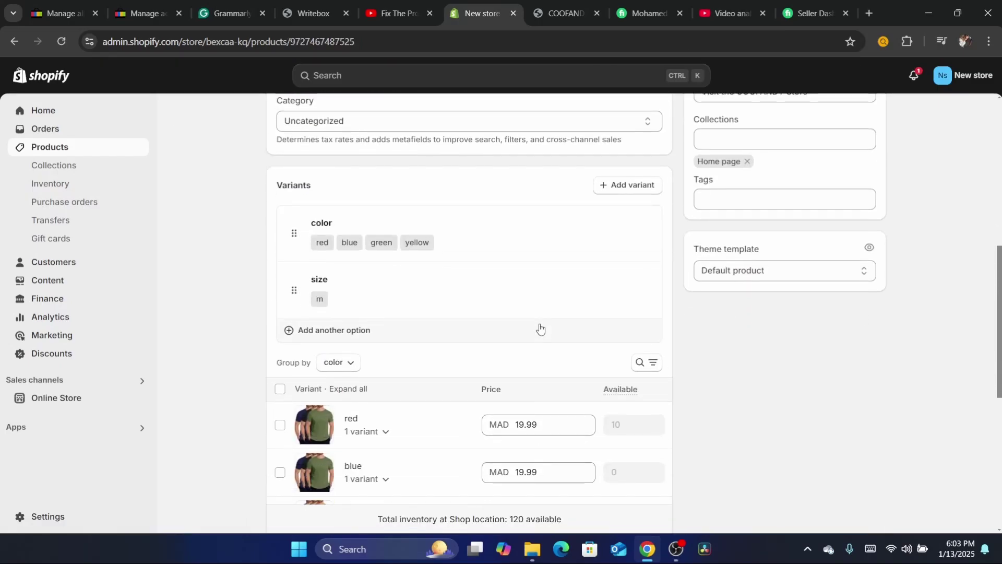
{"action": "scroll", "coordinate": [922, 284], "scroll_direction": "down", "scroll_amount": 1}
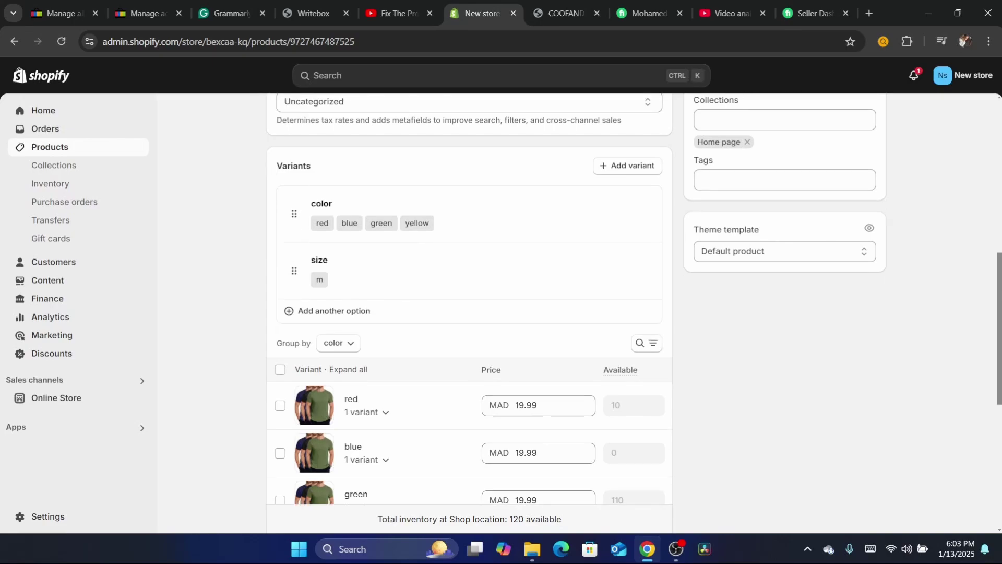
{"action": "left_click_drag", "start_coordinate": [1000, 312], "coordinate": [1001, 313]}
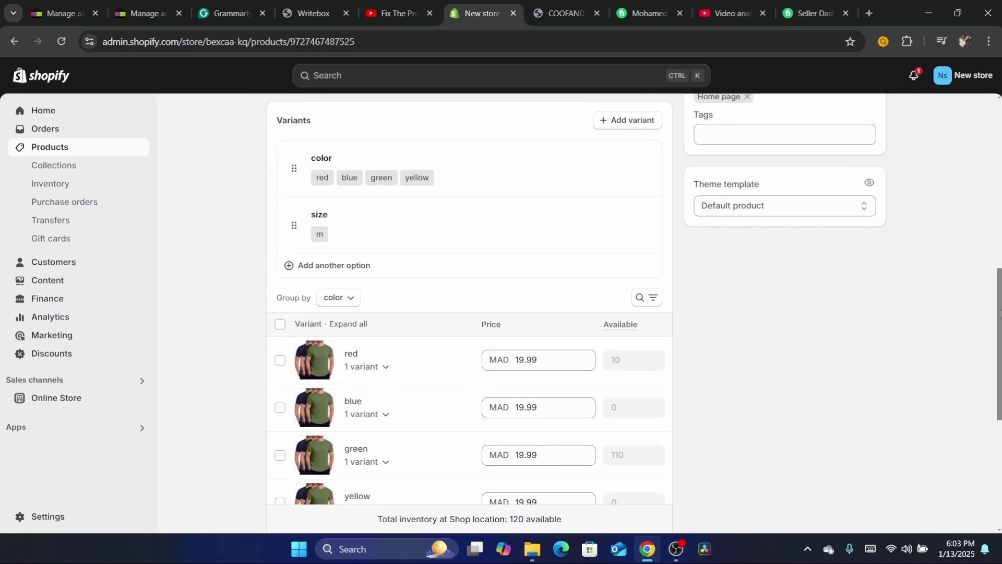
{"action": "left_click_drag", "start_coordinate": [1000, 312], "coordinate": [1001, 339]}
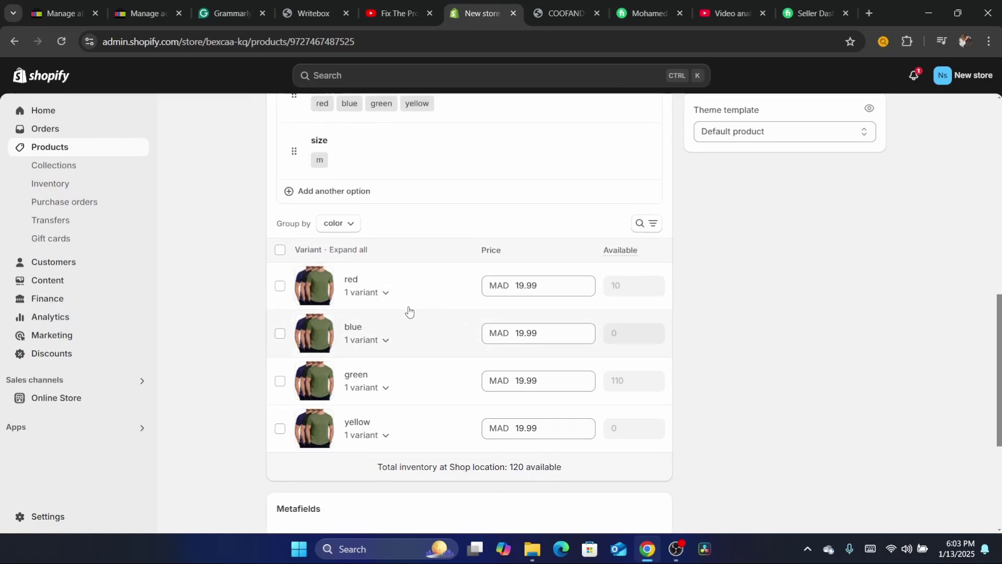
{"action": "left_click", "coordinate": [280, 286]}
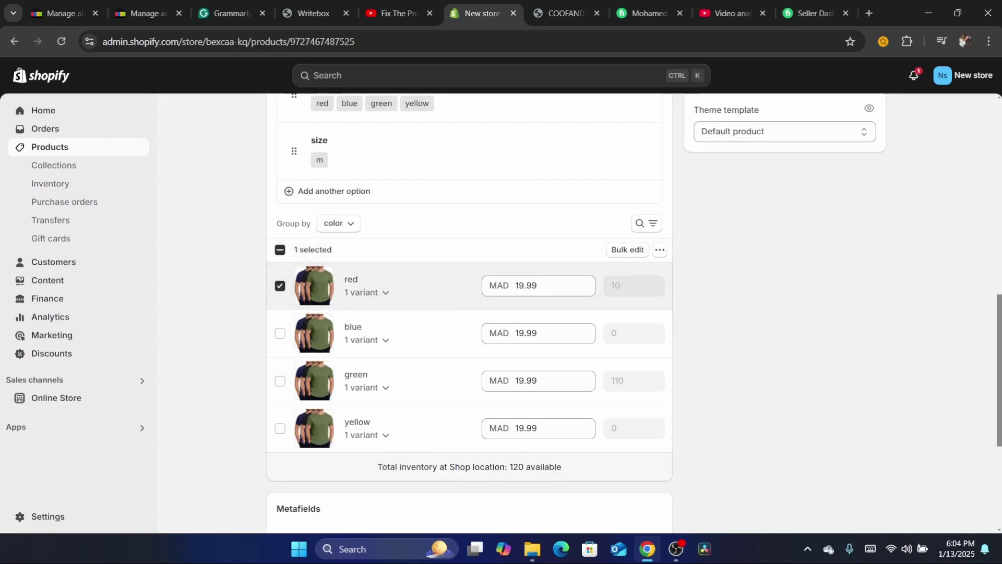
{"action": "left_click_drag", "start_coordinate": [1000, 334], "coordinate": [992, 264]}
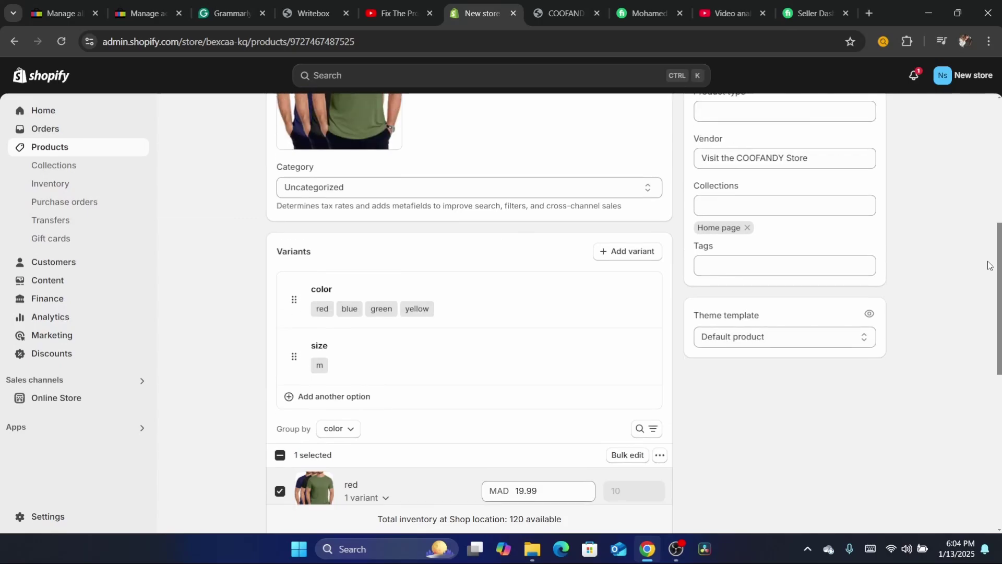
{"action": "left_click", "coordinate": [621, 251]}
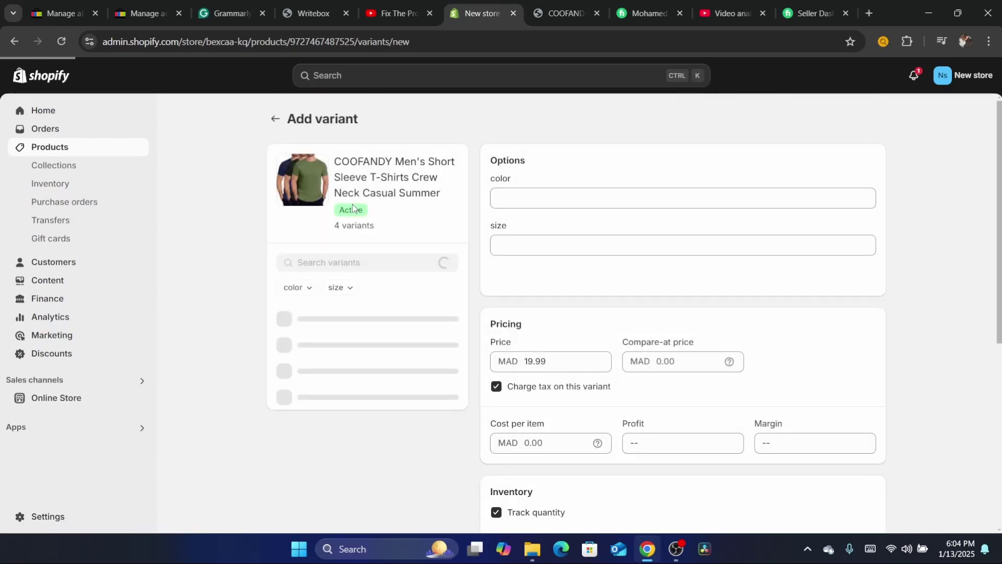
Step: Enter color 'green' and size 'm' for the new variant
{"action": "left_click", "coordinate": [533, 202]}
{"action": "type", "text": "c"}
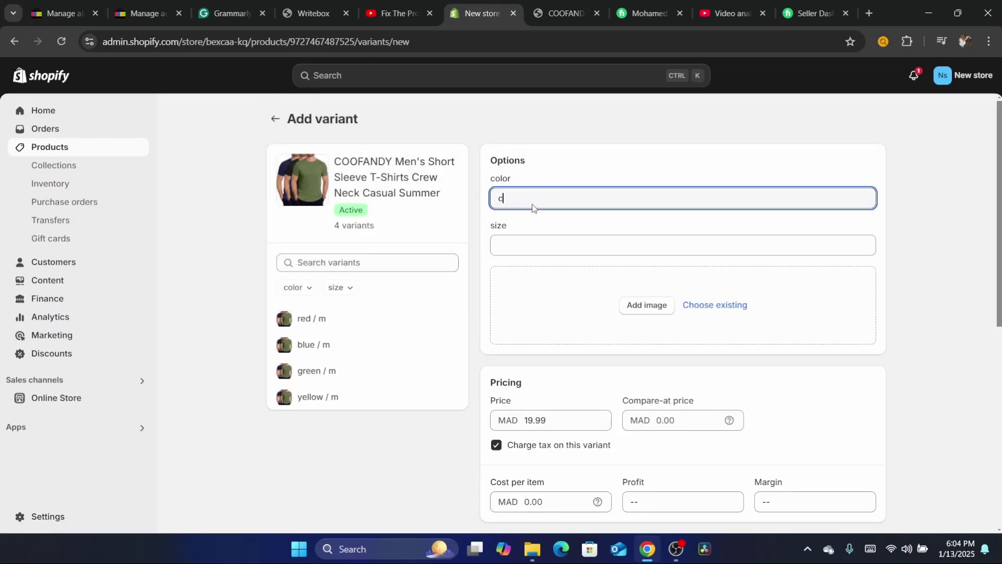
{"action": "key", "text": "BackSpace"}
{"action": "type", "text": "green"}
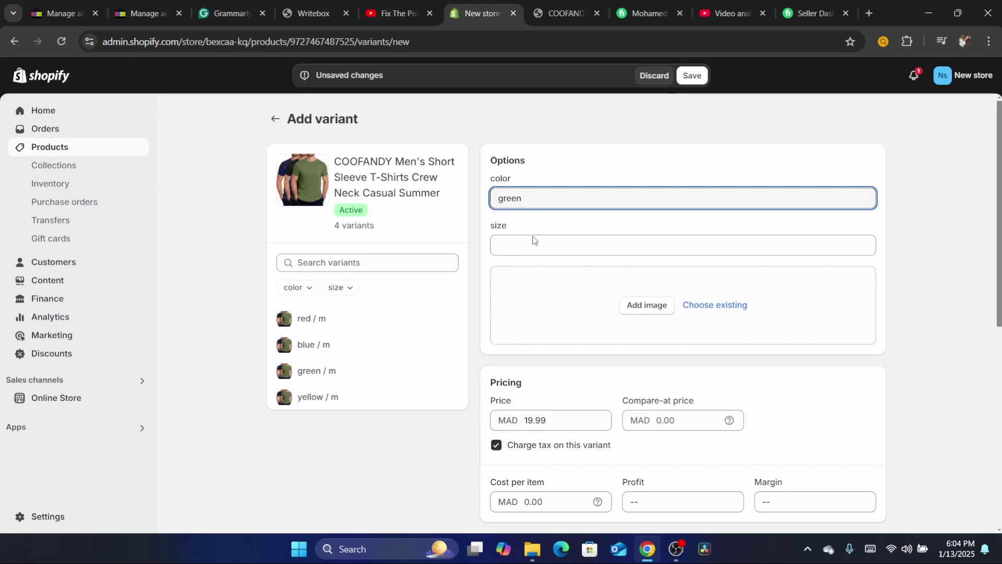
{"action": "left_click", "coordinate": [510, 242]}
{"action": "type", "text": "2"}
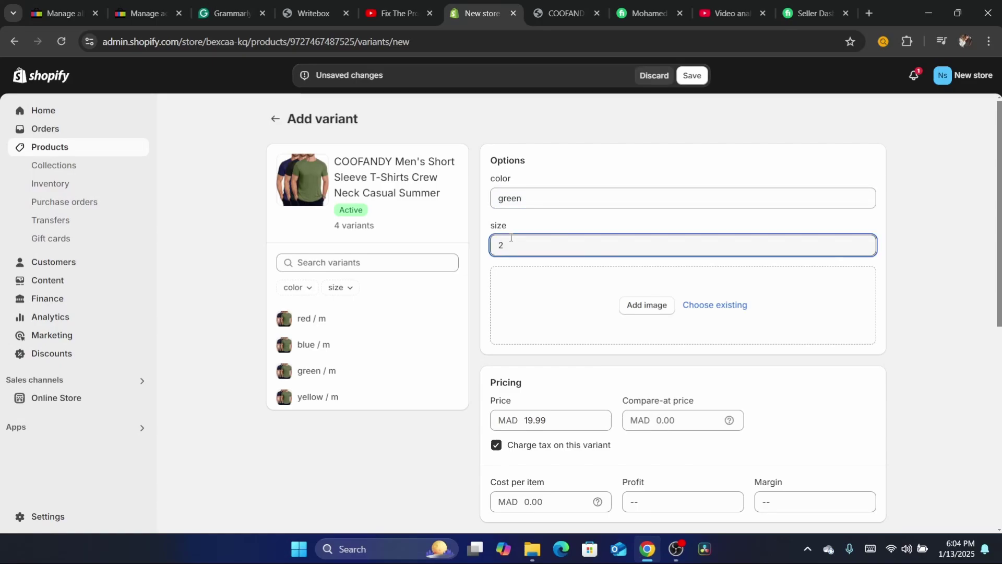
{"action": "key", "text": "BackSpace"}
{"action": "type", "text": "m"}
Step: Set the Shop location quantity to 12 and save the variant, which is rejected as a duplicate
{"action": "left_click_drag", "start_coordinate": [998, 183], "coordinate": [981, 338]}
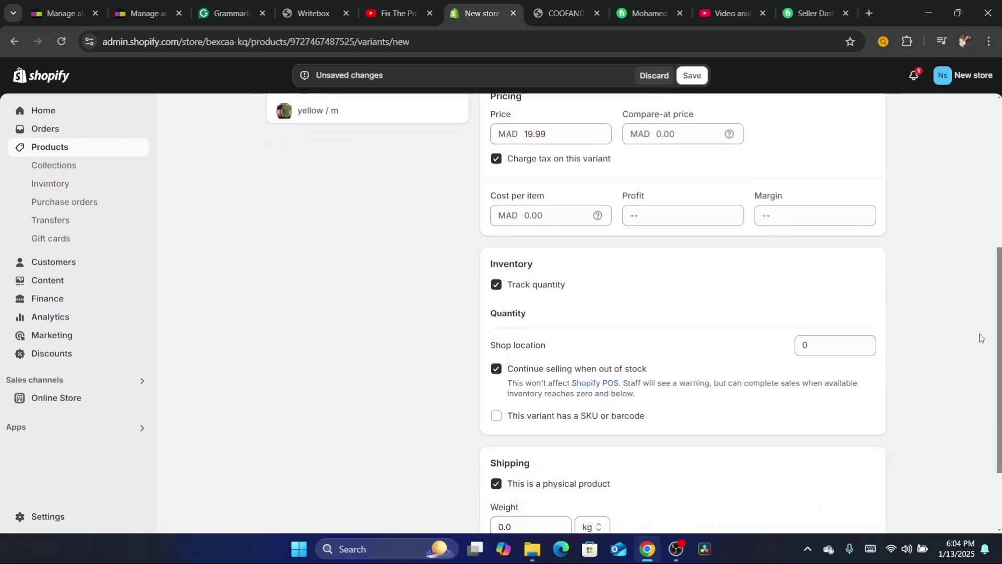
{"action": "scroll", "coordinate": [980, 338], "scroll_direction": "down", "scroll_amount": 1}
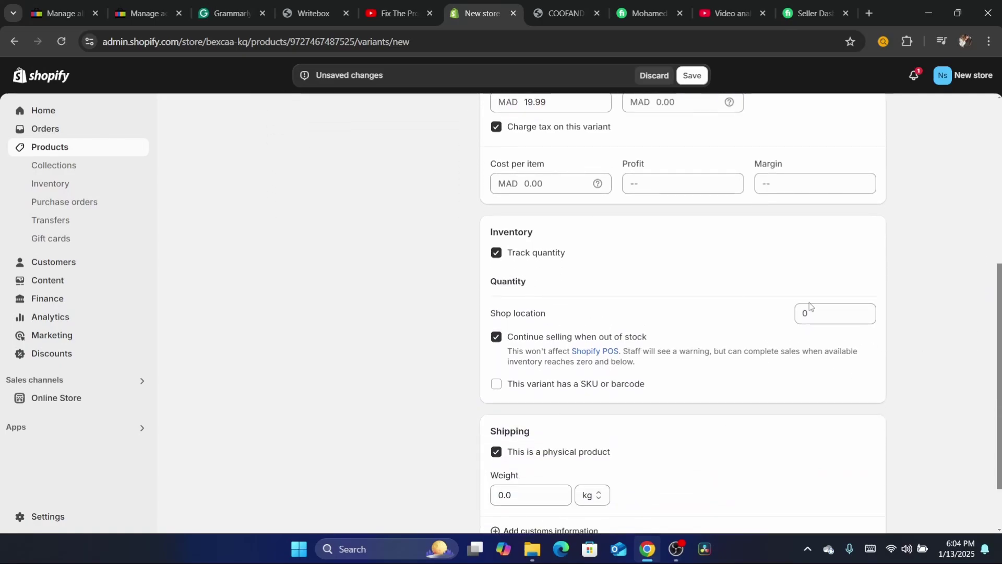
{"action": "left_click", "coordinate": [830, 320]}
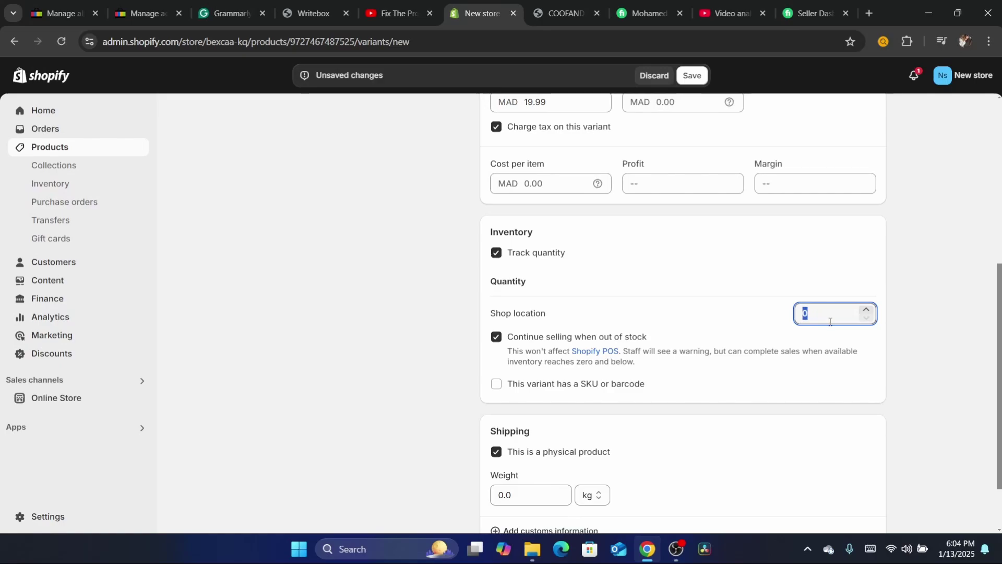
{"action": "type", "text": "12"}
{"action": "left_click", "coordinate": [978, 306]}
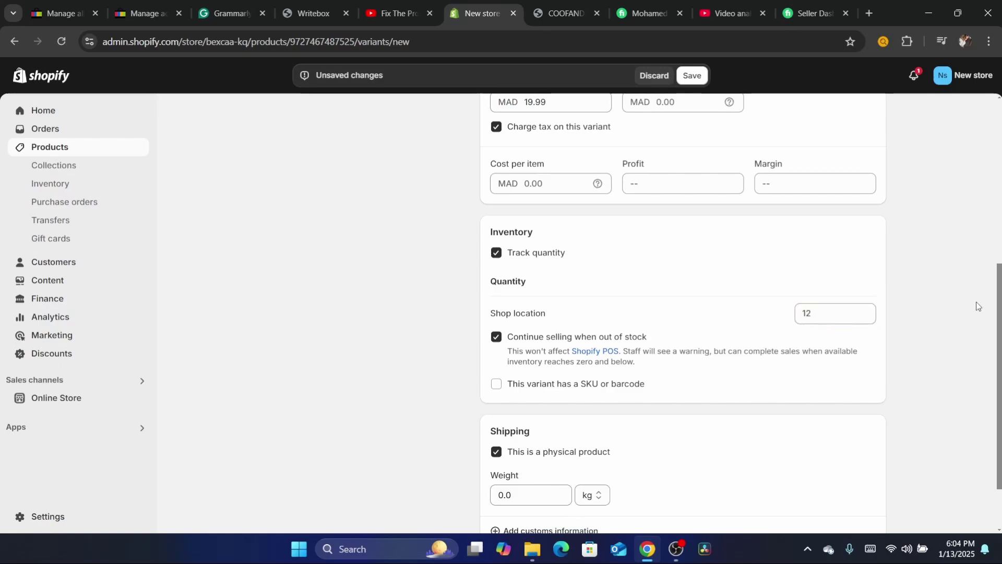
{"action": "scroll", "coordinate": [978, 306], "scroll_direction": "down", "scroll_amount": 2}
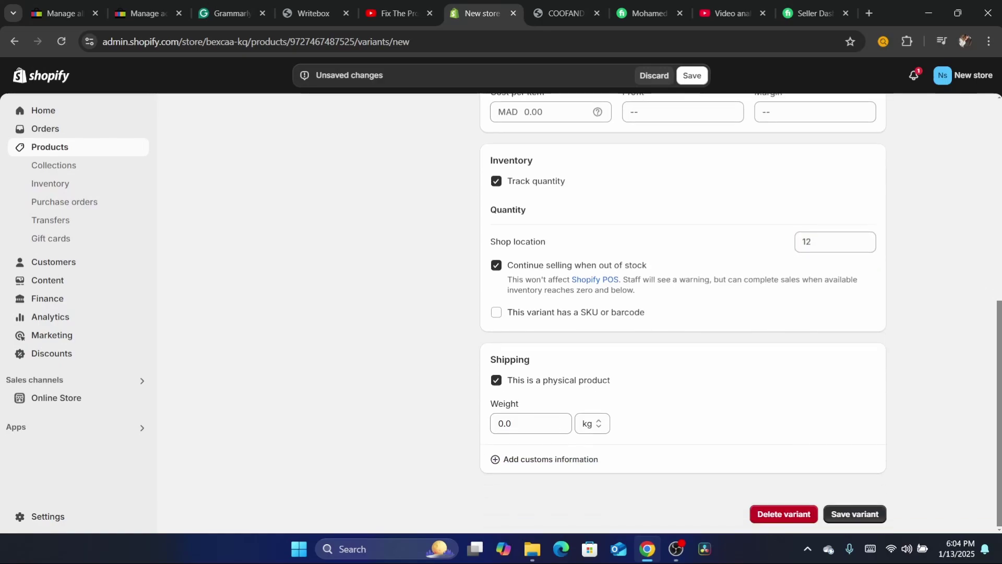
{"action": "left_click", "coordinate": [845, 514]}
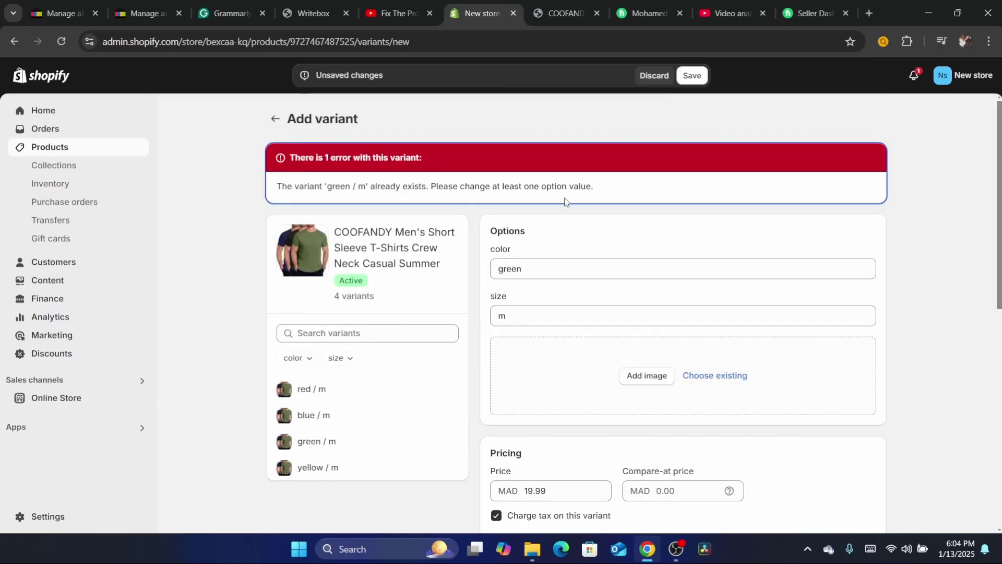
Step: Toggle Continue selling when out of stock off and on, retry saving, then discard the changes
{"action": "left_click_drag", "start_coordinate": [998, 198], "coordinate": [979, 343]}
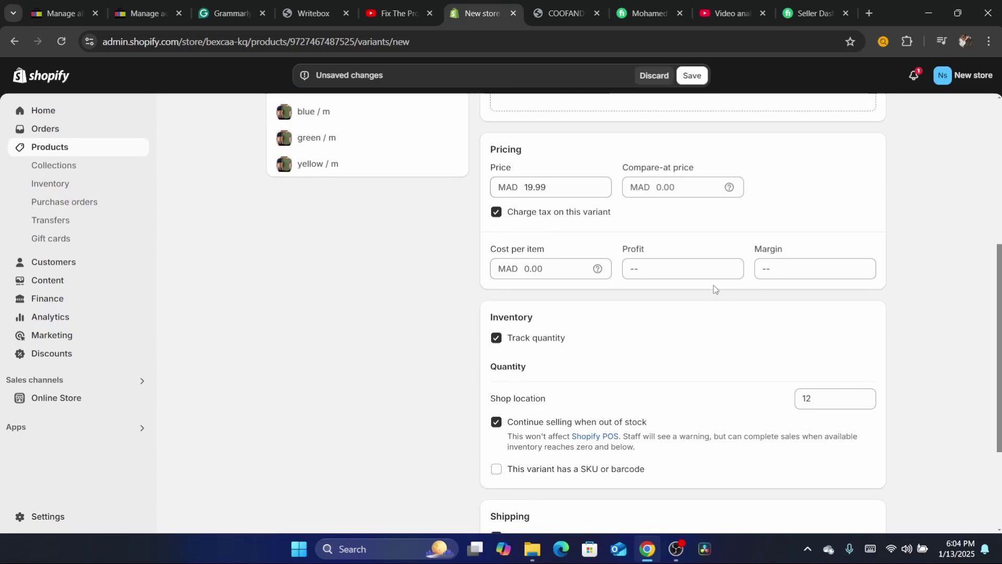
{"action": "left_click", "coordinate": [517, 425]}
{"action": "left_click", "coordinate": [516, 423]}
{"action": "left_click", "coordinate": [692, 76]}
{"action": "left_click", "coordinate": [652, 75]}
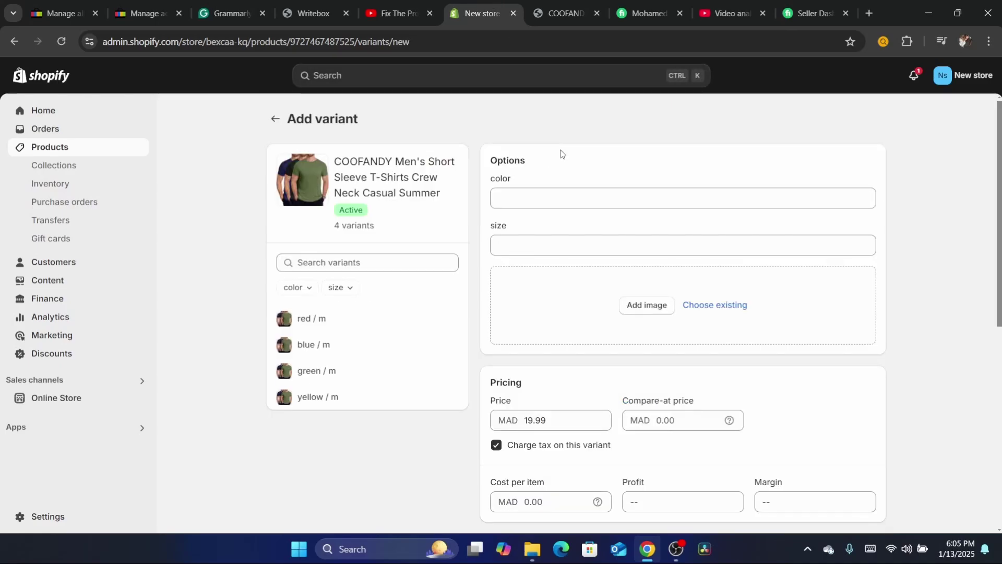
{"action": "left_click", "coordinate": [276, 118]}
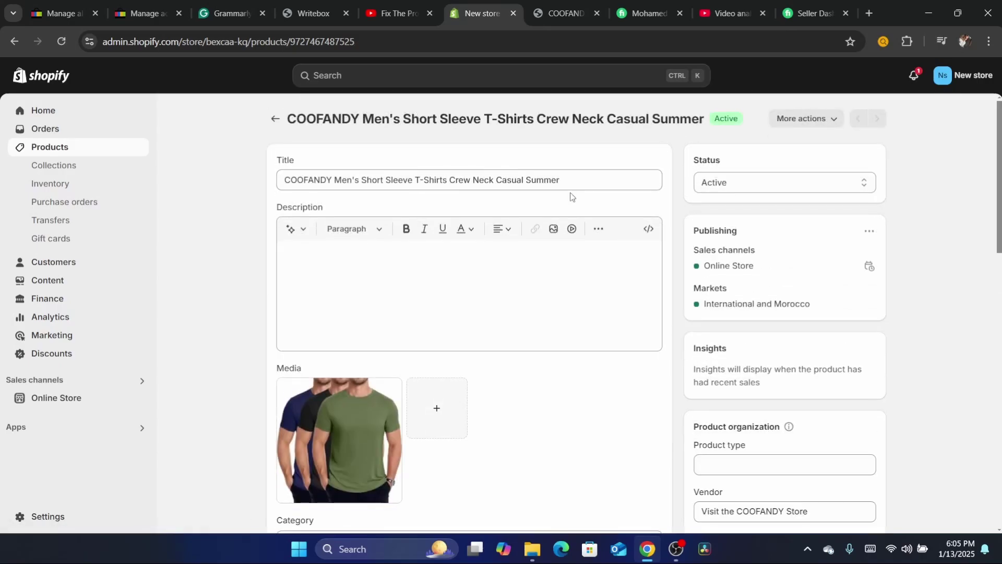
{"action": "left_click", "coordinate": [428, 307]}
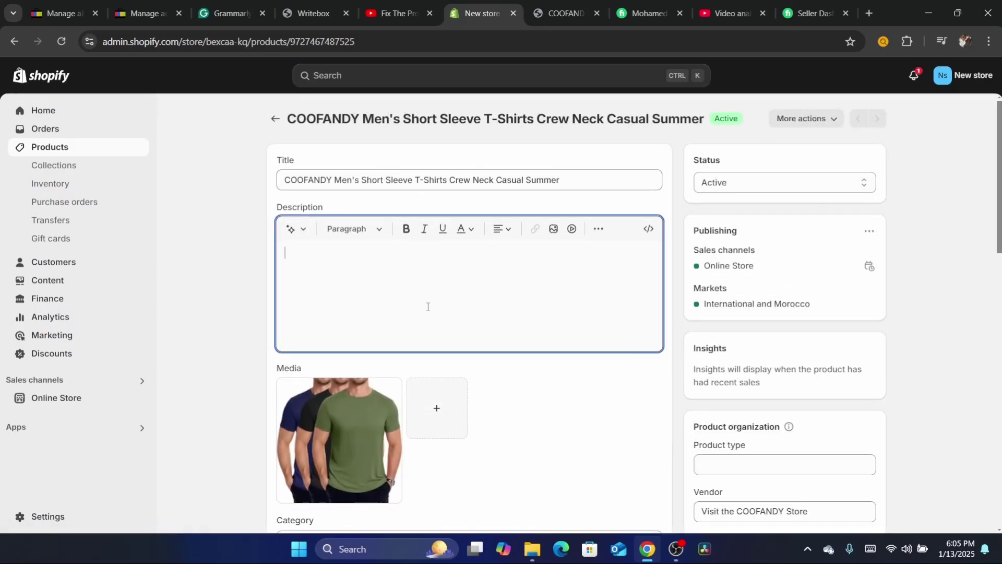
{"action": "scroll", "coordinate": [914, 216], "scroll_direction": "down", "scroll_amount": 2}
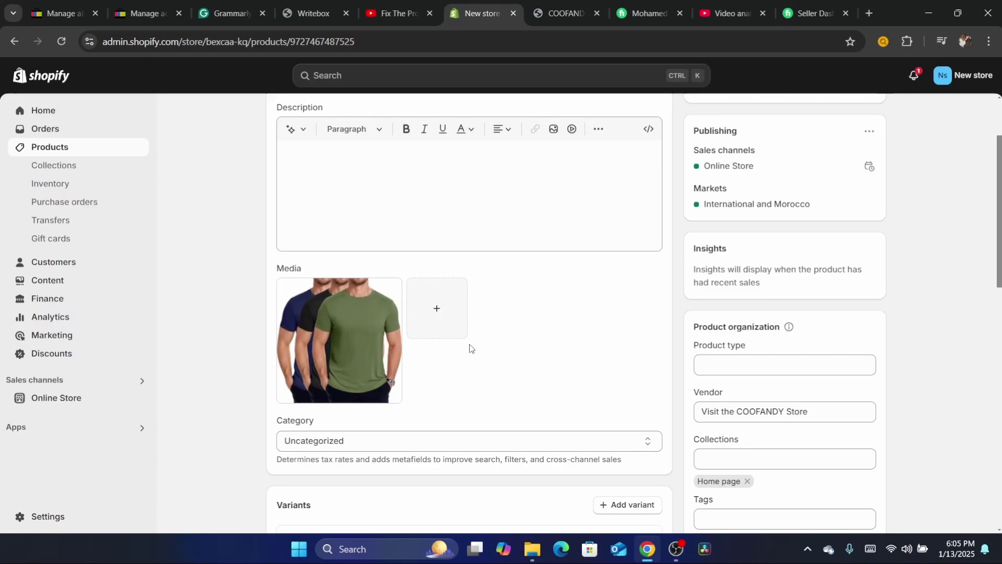
{"action": "scroll", "coordinate": [1001, 168], "scroll_direction": "up", "scroll_amount": 2}
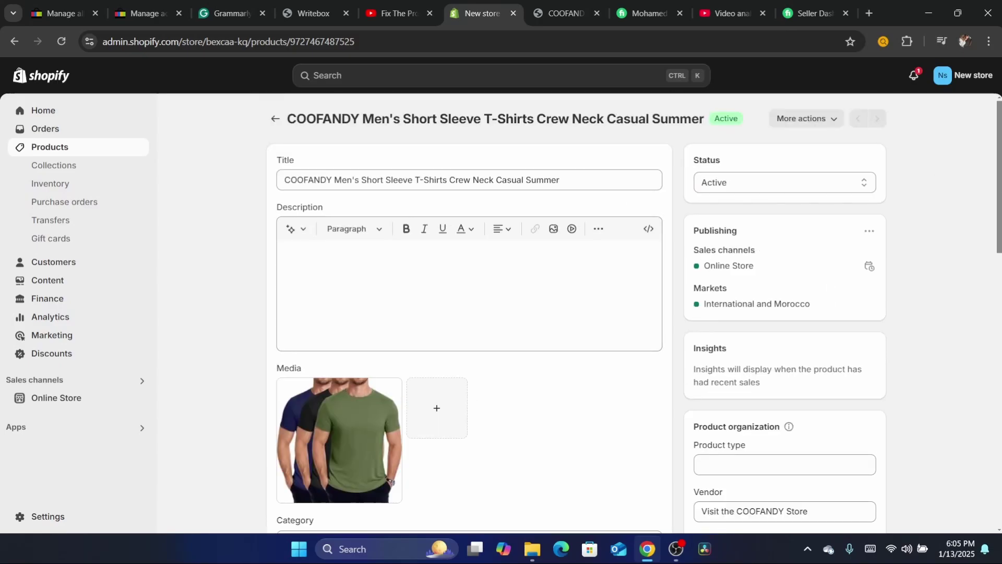
{"action": "left_click_drag", "start_coordinate": [1001, 125], "coordinate": [1001, 196]}
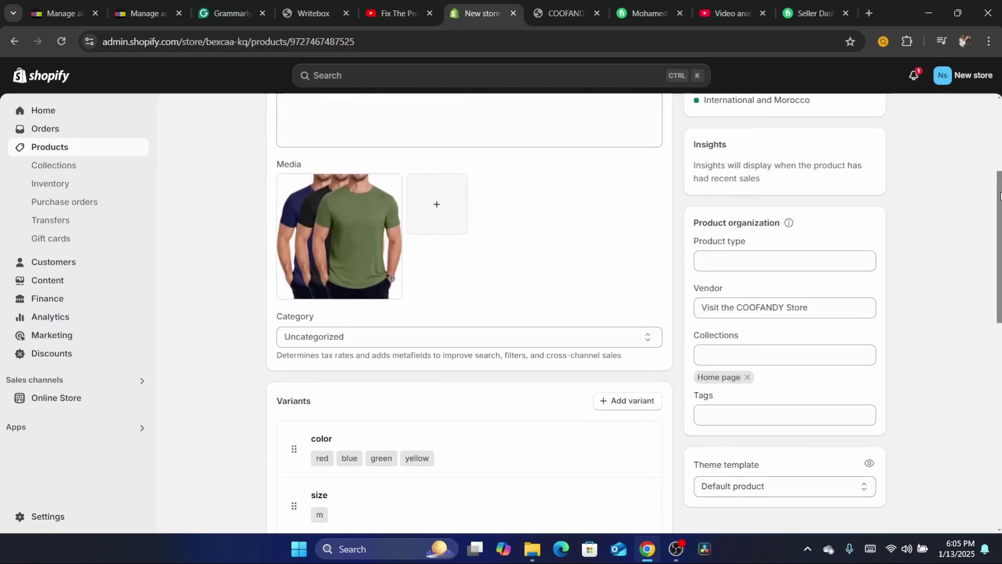
{"action": "scroll", "coordinate": [365, 269], "scroll_direction": "down", "scroll_amount": 4}
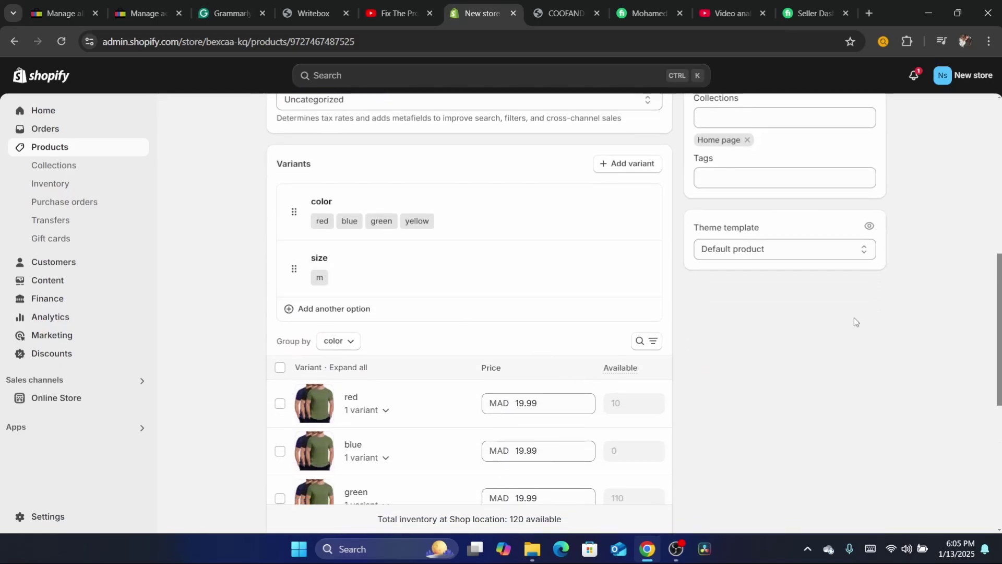
{"action": "left_click_drag", "start_coordinate": [1000, 298], "coordinate": [1000, 342]}
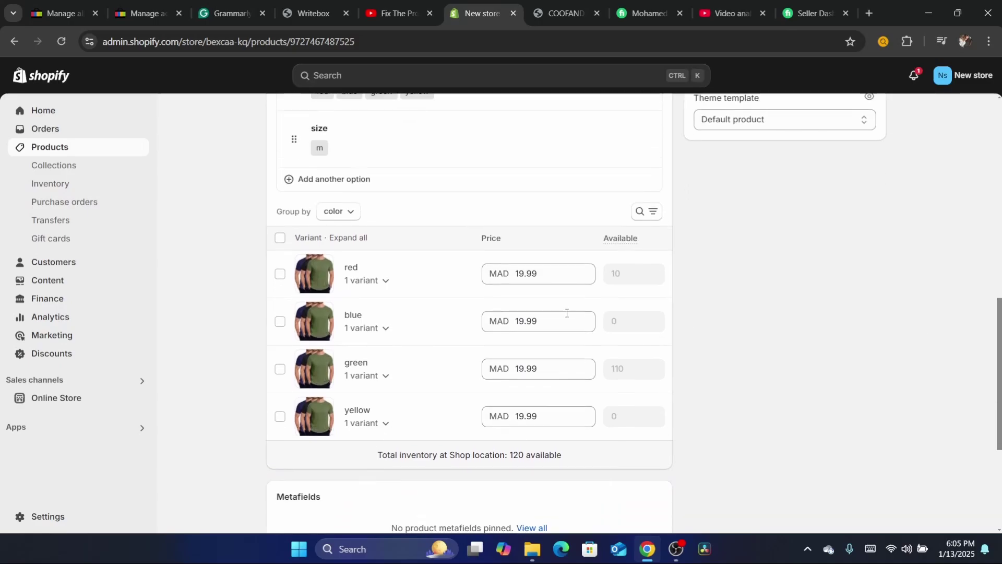
{"action": "double_click", "coordinate": [641, 282]}
{"action": "key", "text": "Tab"}
Step: Return to the products list and reopen the COOFANDY T-shirt product
{"action": "left_click", "coordinate": [506, 40]}
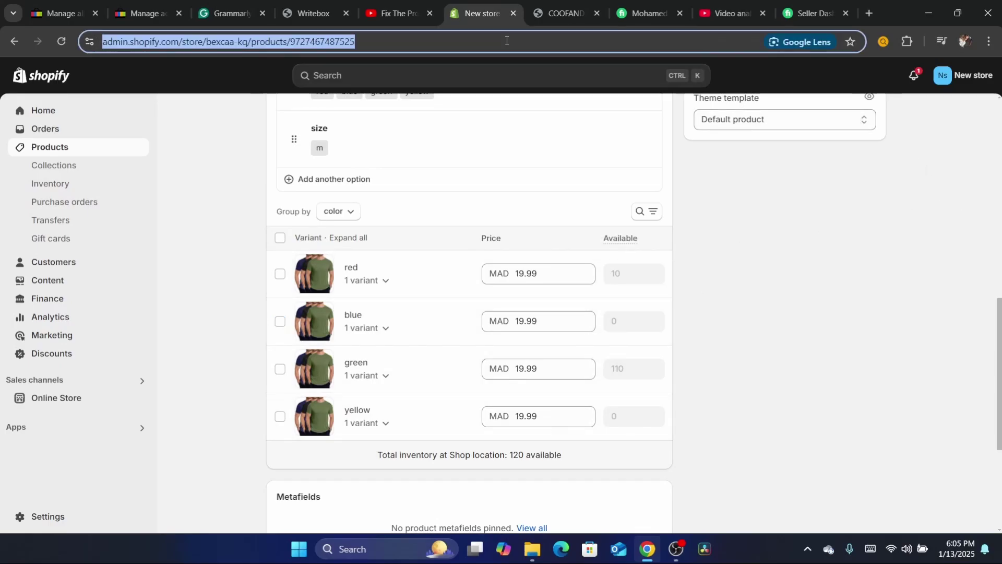
{"action": "type", "text": "d"}
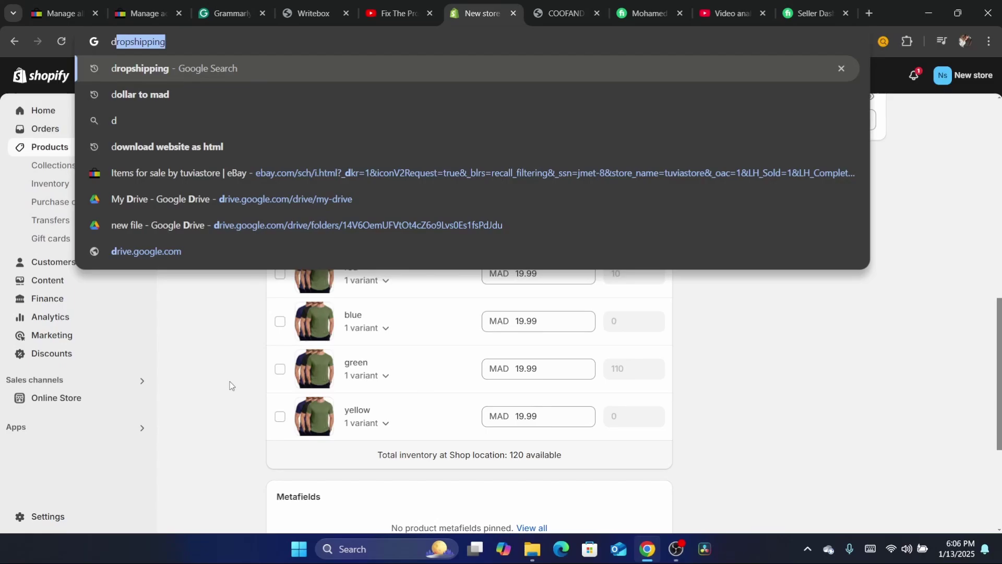
{"action": "key", "text": "Return"}
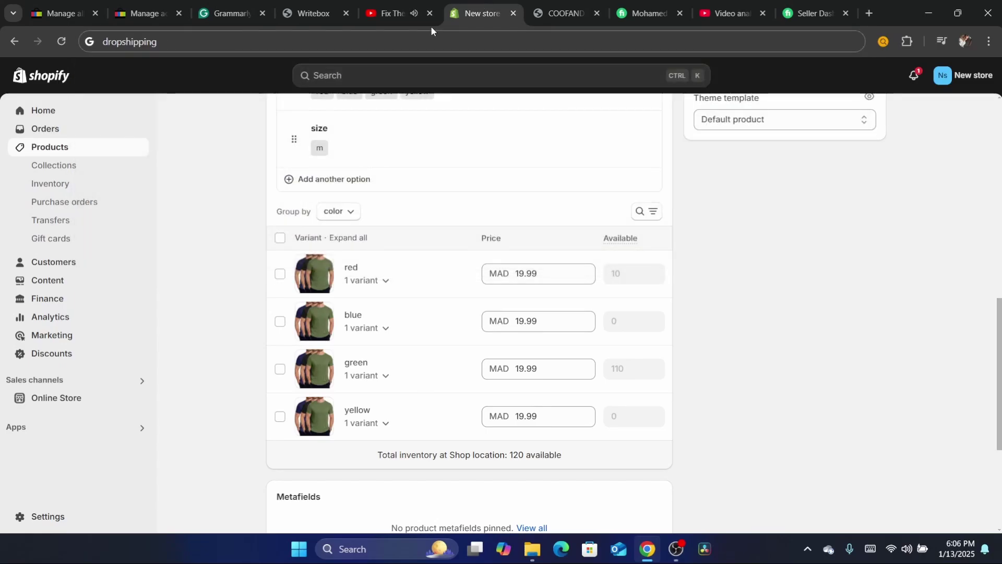
{"action": "left_click", "coordinate": [46, 150]}
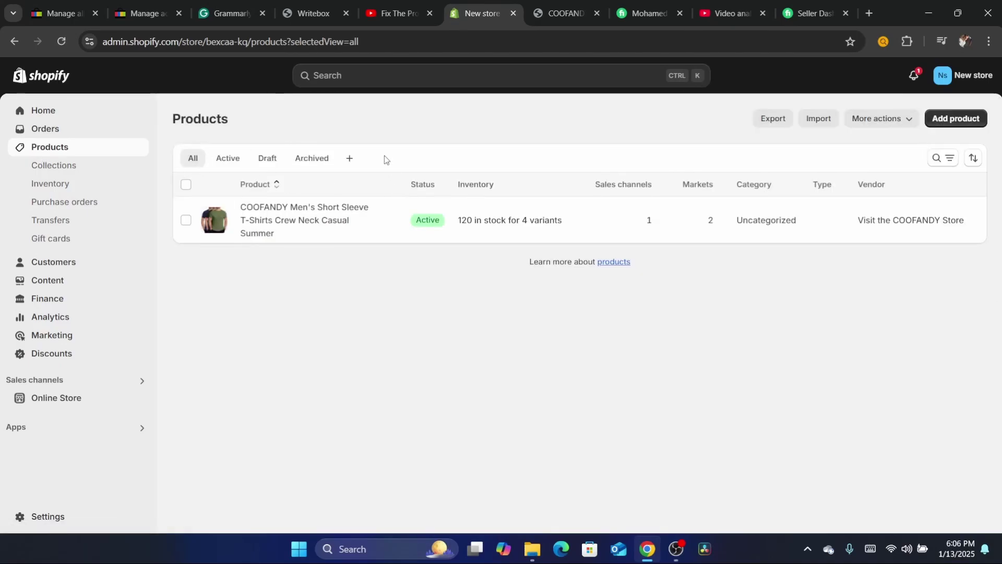
{"action": "left_click", "coordinate": [243, 222]}
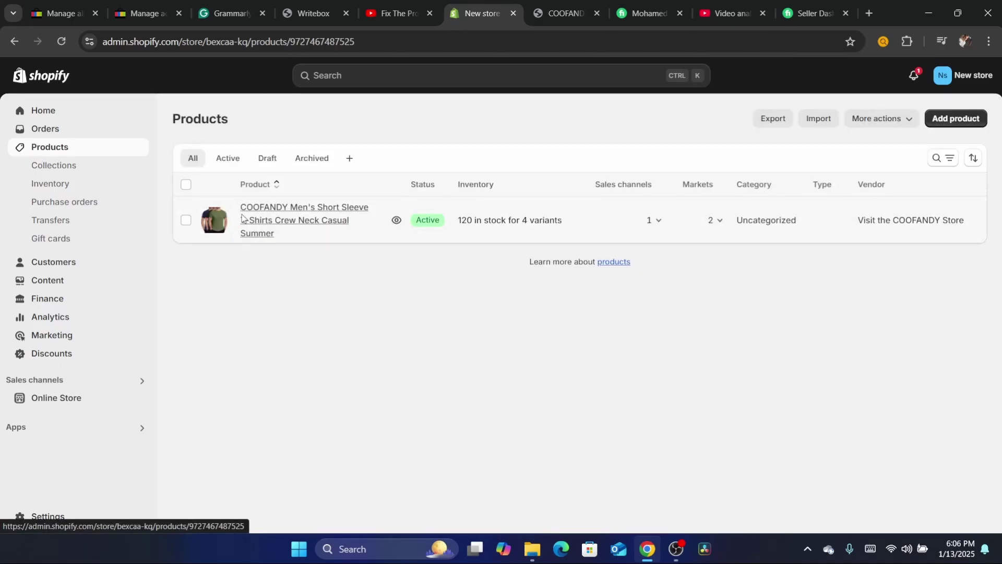
Step: Scroll to Variants and expand the red colour group to show its size m variant
{"action": "scroll", "coordinate": [834, 142], "scroll_direction": "down", "scroll_amount": 10}
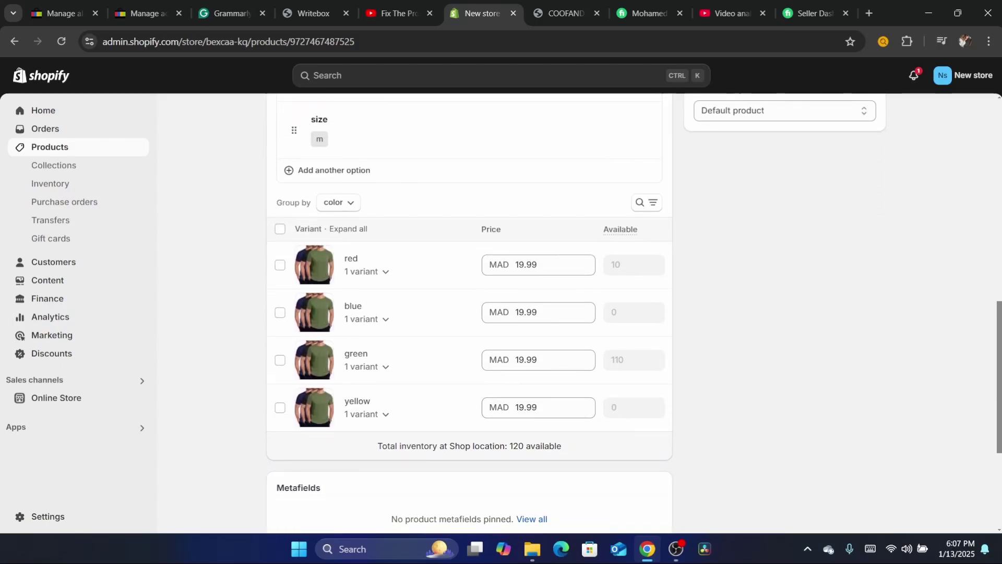
{"action": "scroll", "coordinate": [391, 367], "scroll_direction": "down", "scroll_amount": 1}
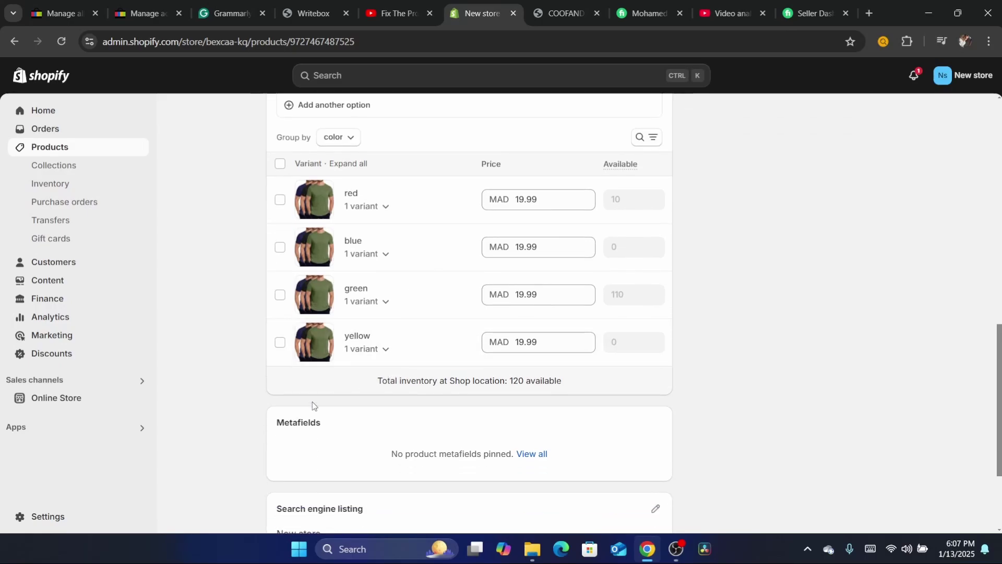
{"action": "key", "text": "ctrl+l"}
{"action": "type", "text": "s"}
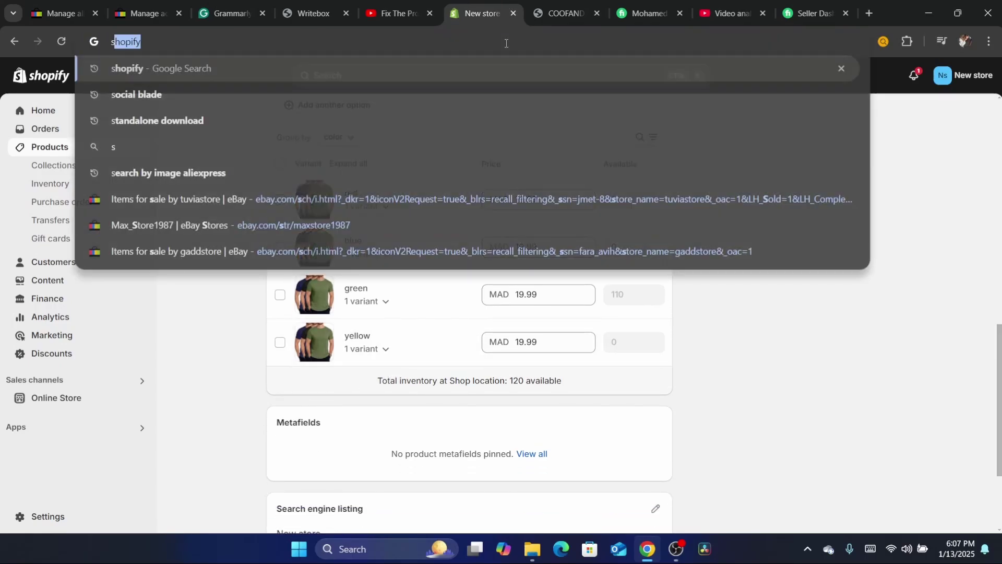
{"action": "left_click", "coordinate": [195, 369]}
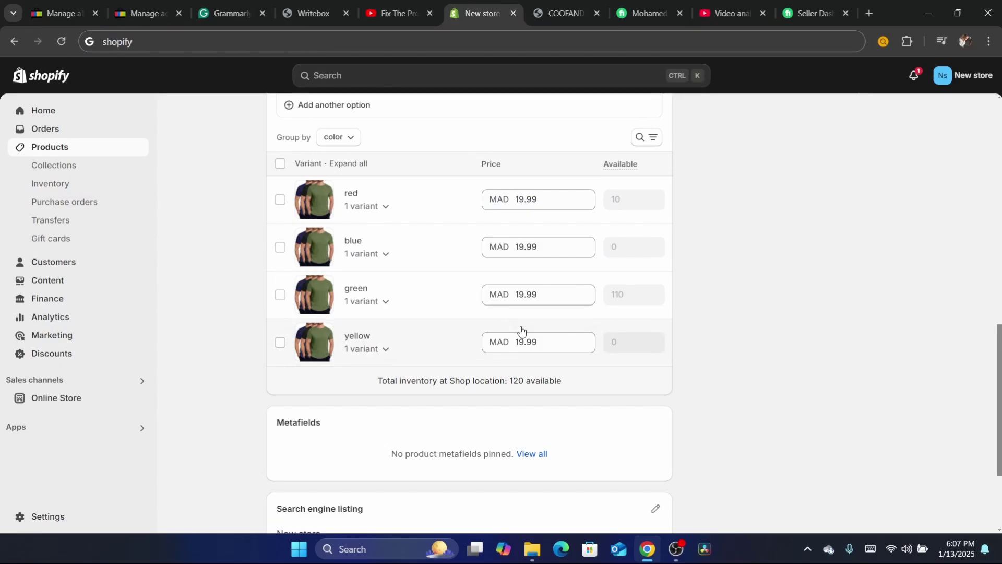
{"action": "left_click", "coordinate": [353, 200]}
{"action": "left_click", "coordinate": [368, 211]}
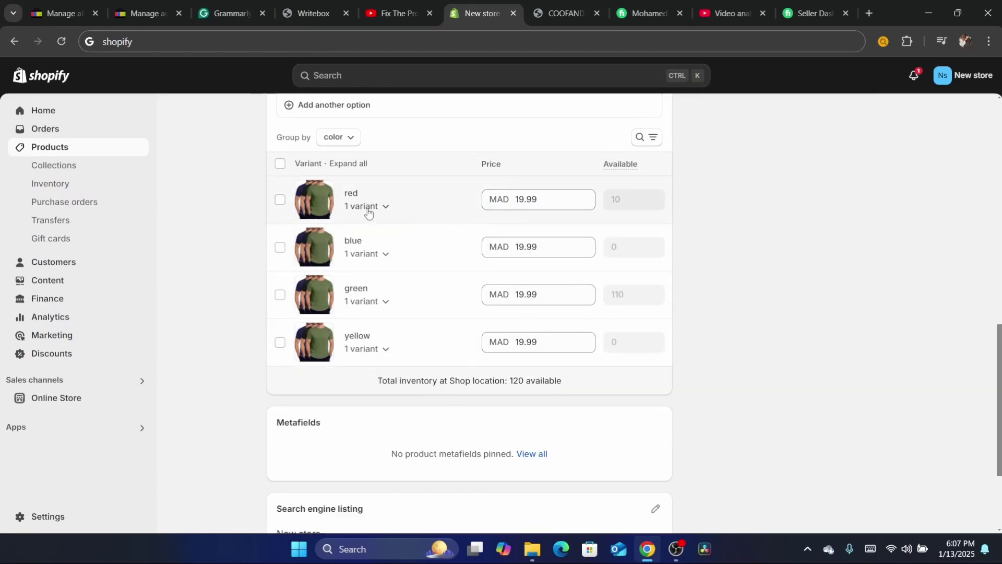
{"action": "left_click", "coordinate": [368, 211]}
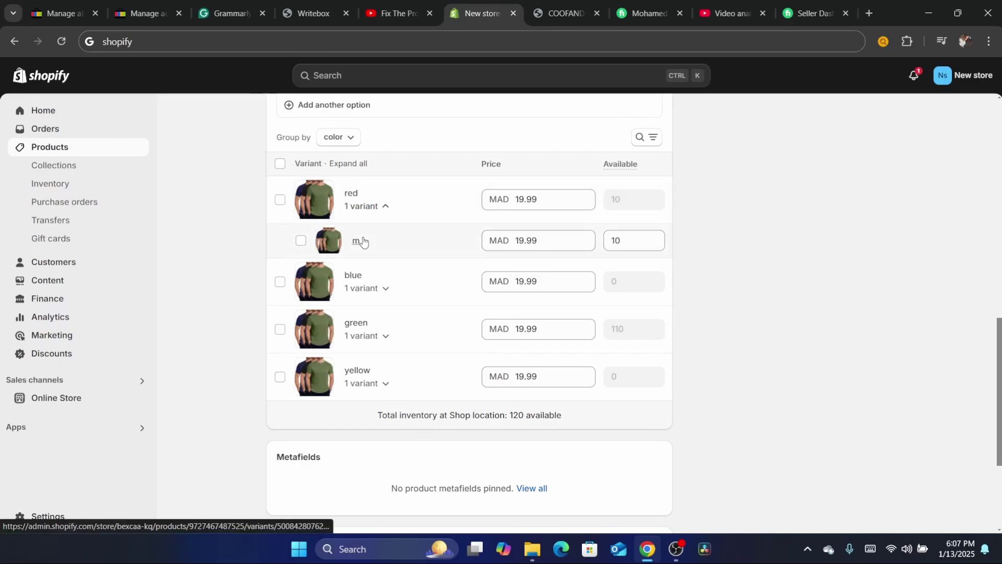
Step: Open the red / m variant and keep Continue selling when out of stock ticked
{"action": "left_click", "coordinate": [365, 238]}
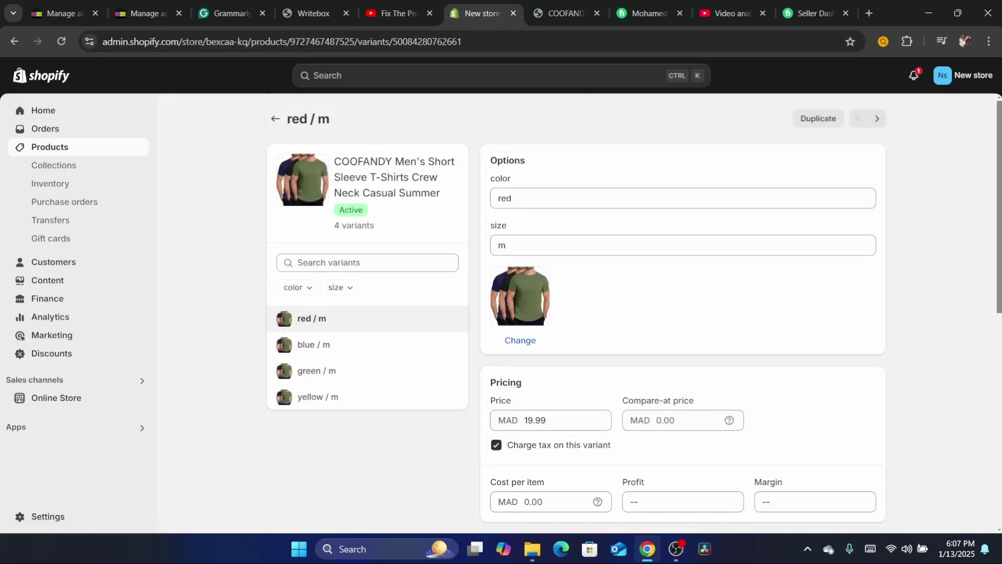
{"action": "scroll", "coordinate": [694, 163], "scroll_direction": "down", "scroll_amount": 3}
{"action": "scroll", "coordinate": [508, 367], "scroll_direction": "down", "scroll_amount": 2}
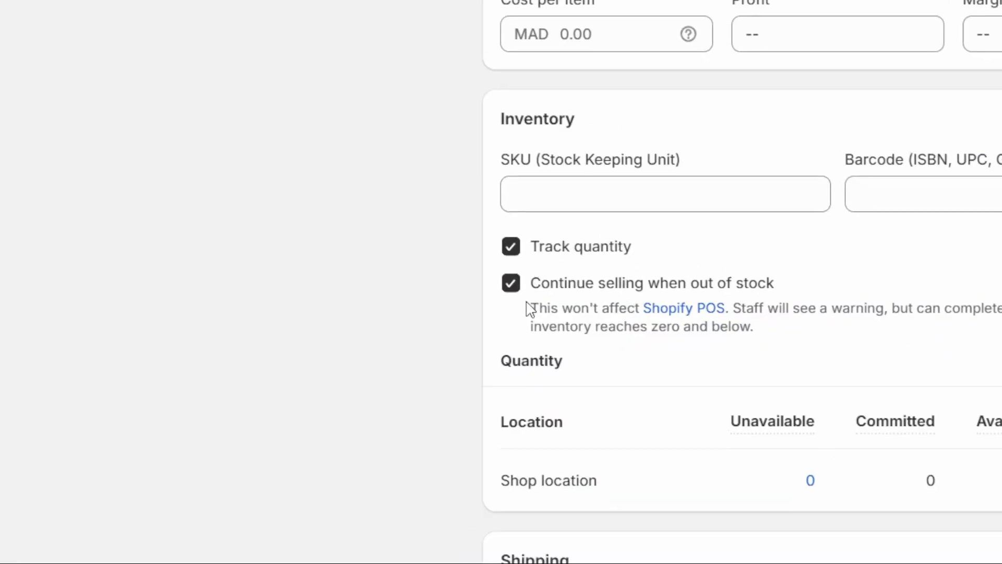
{"action": "left_click", "coordinate": [502, 287]}
{"action": "left_click", "coordinate": [504, 290]}
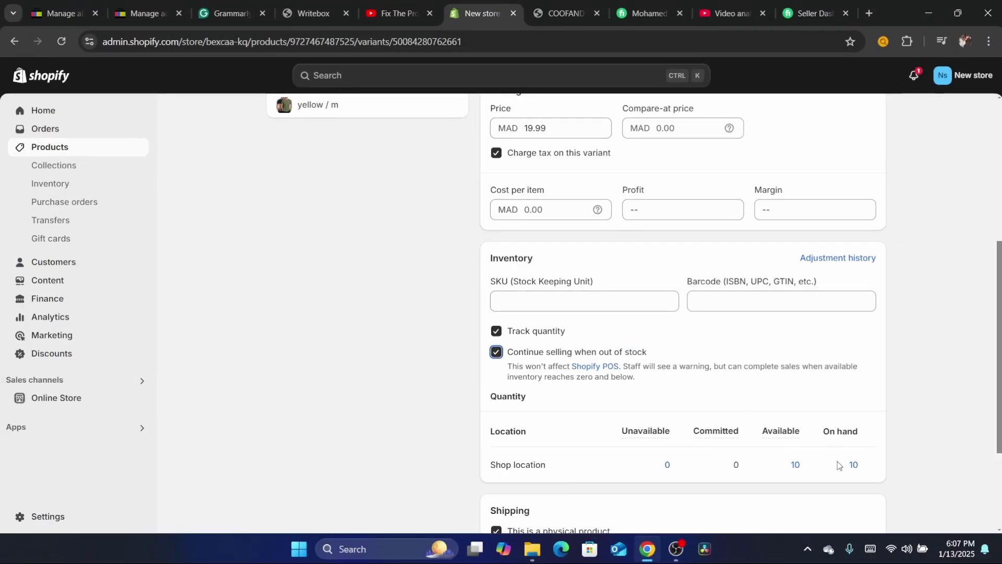
Step: Raise the Shop location available stock from 10 to 20, save, and return to the product
{"action": "left_click", "coordinate": [794, 465]}
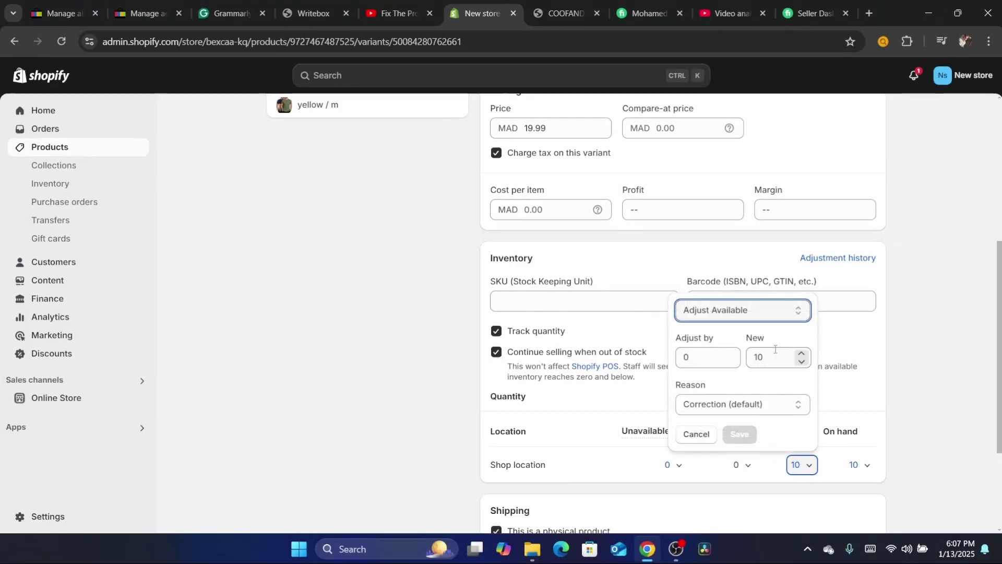
{"action": "left_click", "coordinate": [776, 351]}
{"action": "type", "text": "20"}
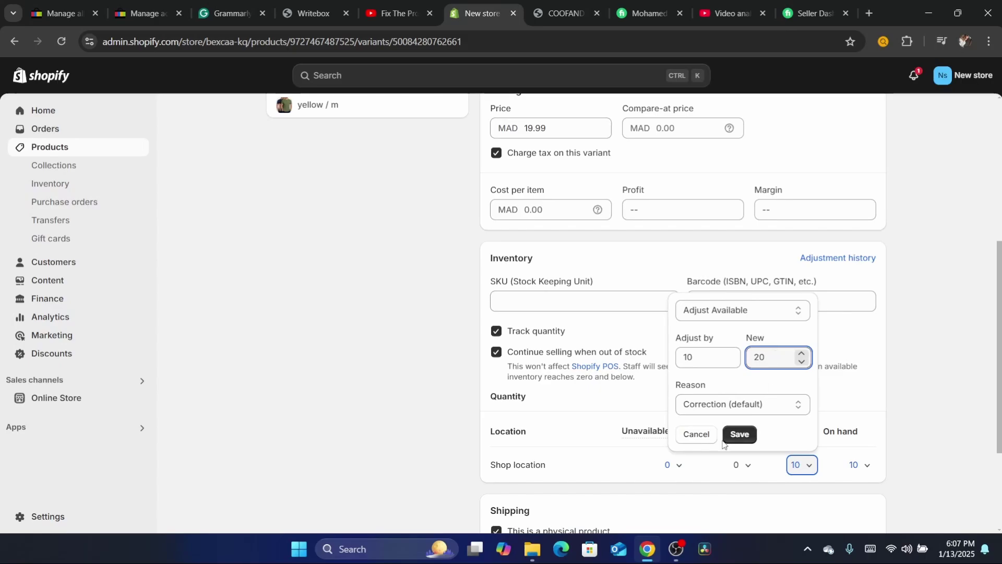
{"action": "left_click", "coordinate": [745, 441]}
{"action": "scroll", "coordinate": [939, 209], "scroll_direction": "up", "scroll_amount": 5}
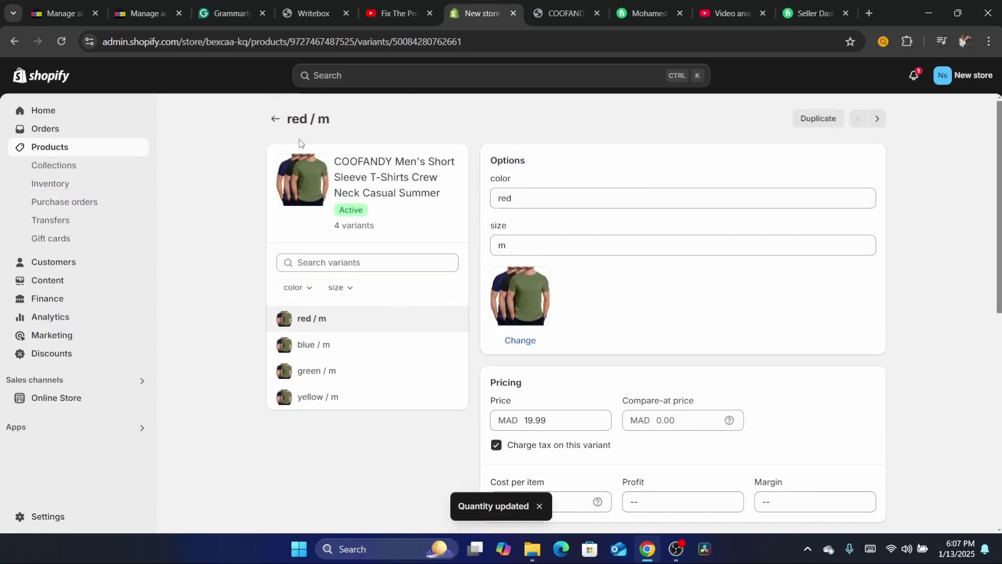
{"action": "left_click", "coordinate": [275, 118]}
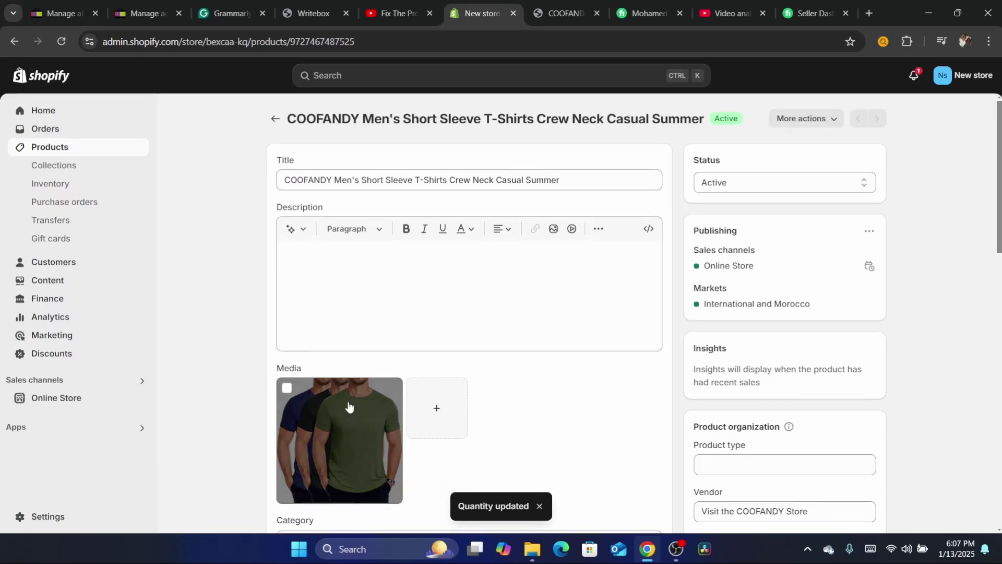
Step: Go to Settings > Locations and review the All locations heading and plan-usage note
{"action": "left_click", "coordinate": [48, 517]}
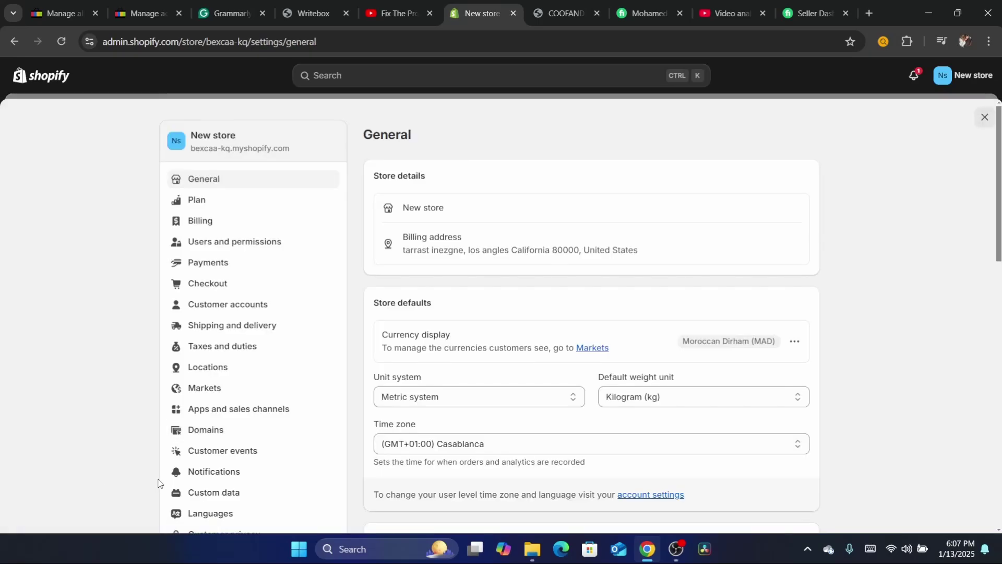
{"action": "left_click", "coordinate": [218, 369]}
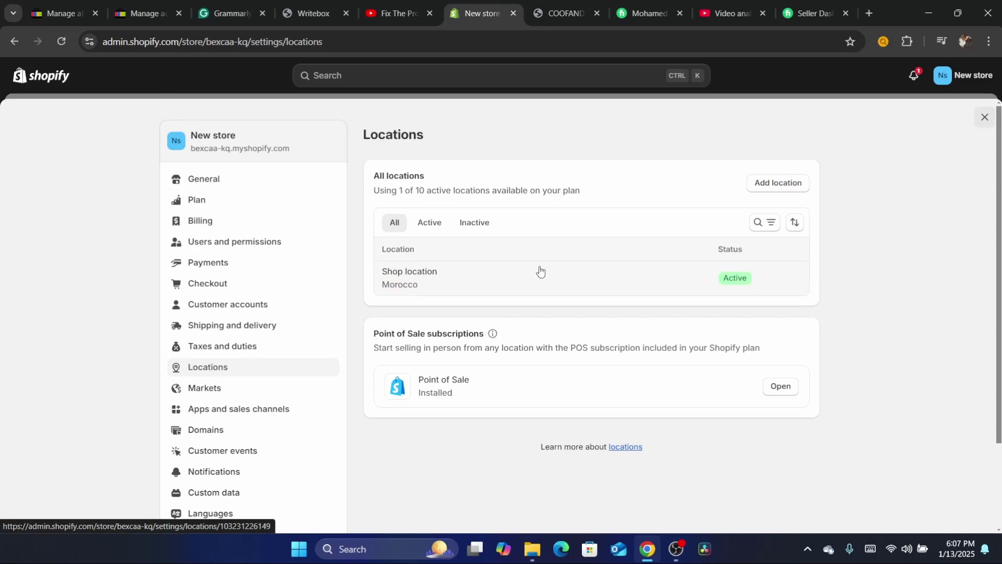
{"action": "triple_click", "coordinate": [445, 191]}
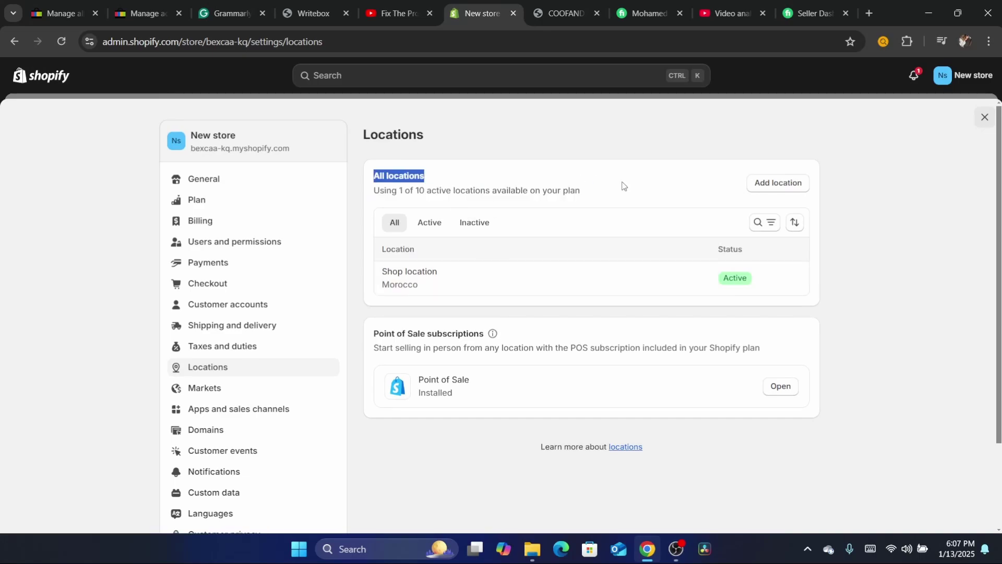
{"action": "triple_click", "coordinate": [455, 199]}
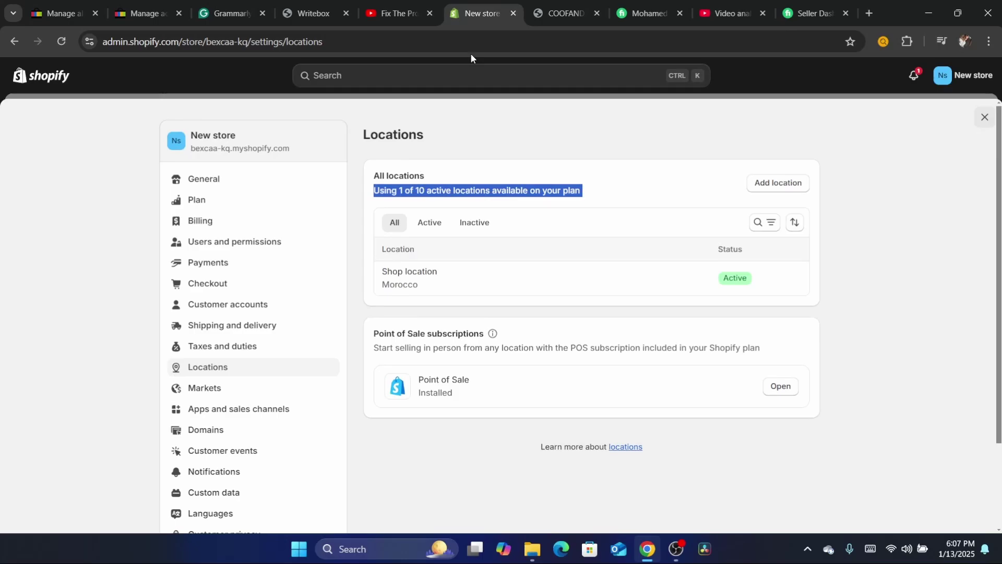
{"action": "left_click", "coordinate": [466, 44]}
{"action": "type", "text": "d"}
{"action": "left_click", "coordinate": [502, 439]}
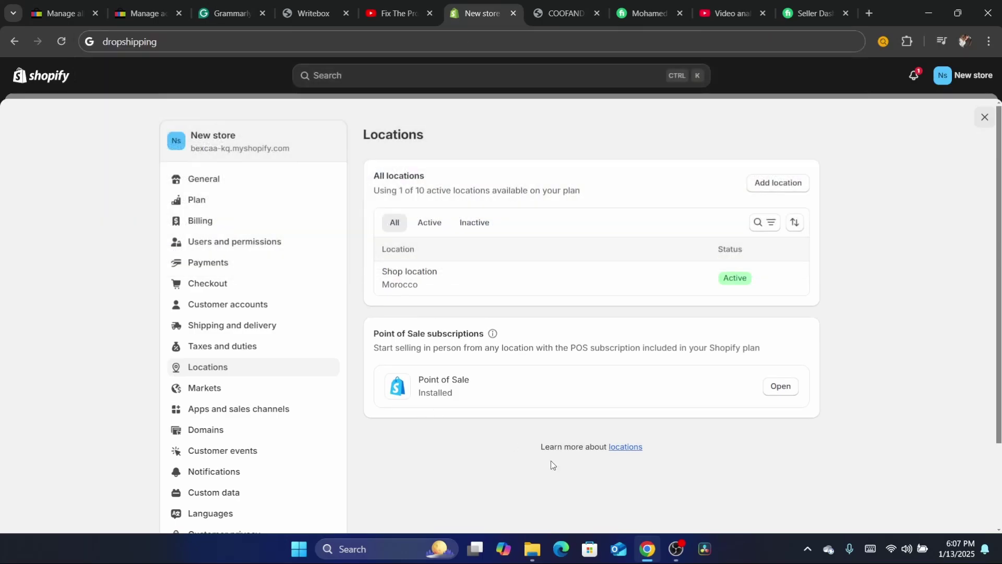
Step: Try Add location, return to the list, then view the Shop location's fulfillment details
{"action": "left_click", "coordinate": [766, 187]}
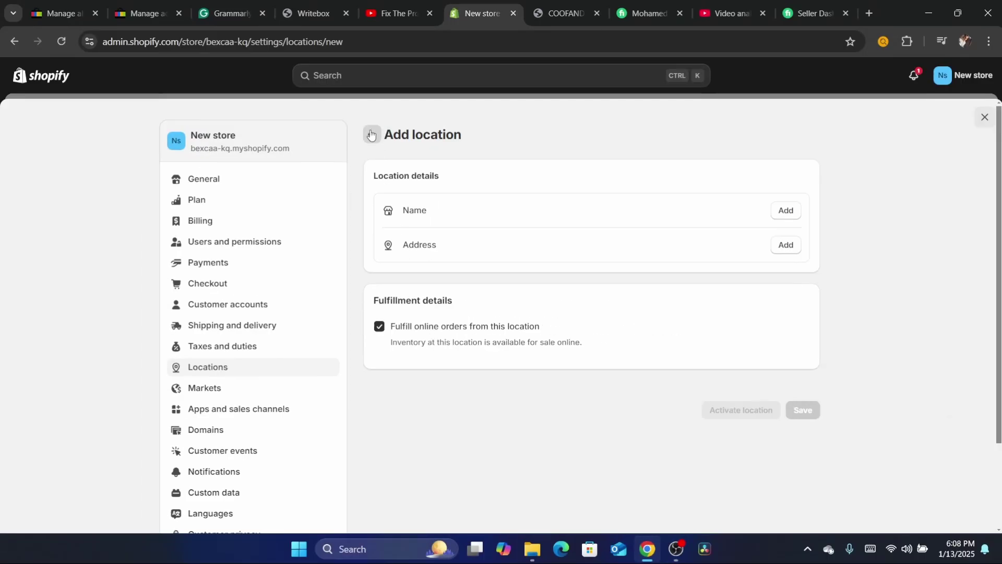
{"action": "left_click", "coordinate": [372, 130]}
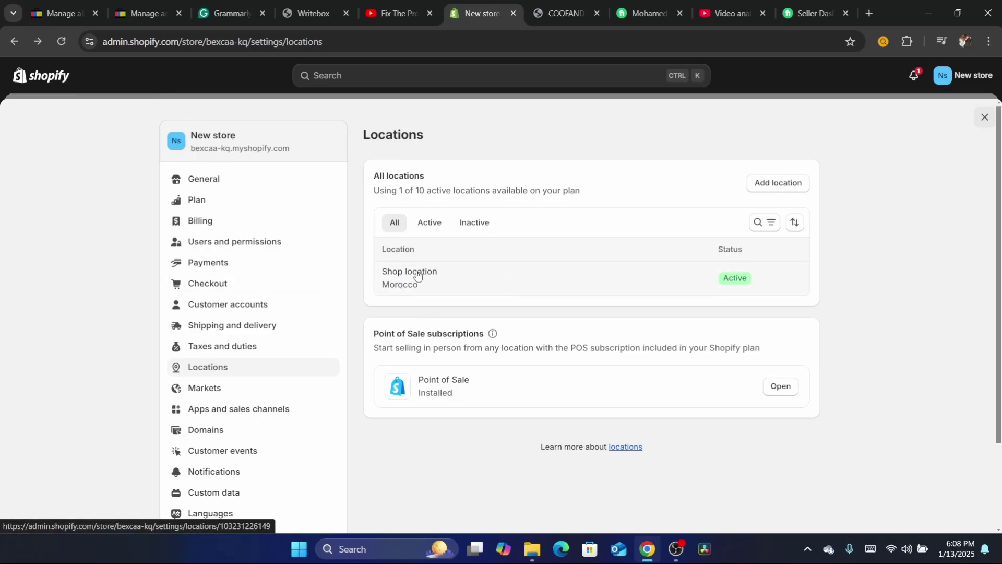
{"action": "left_click", "coordinate": [465, 279]}
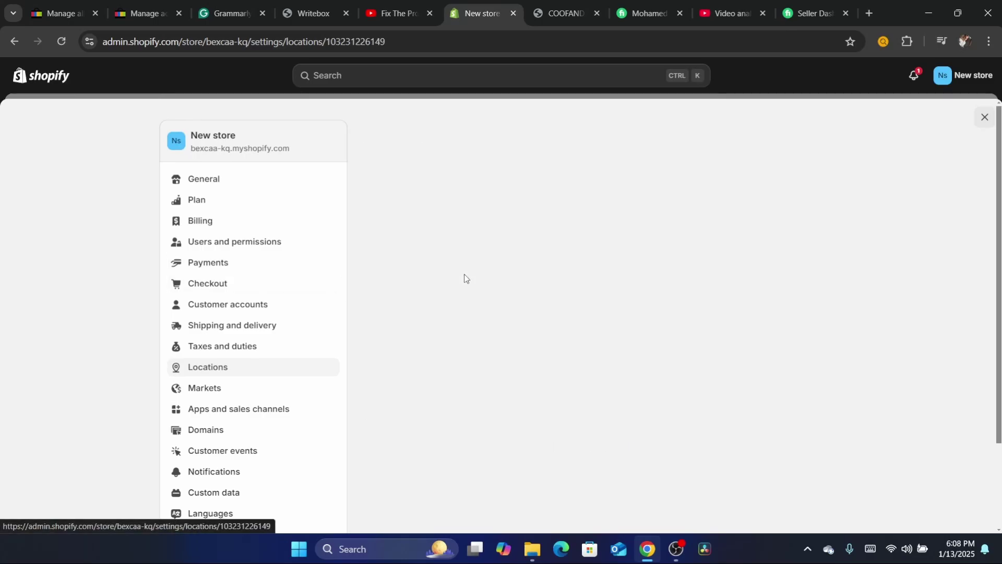
{"action": "scroll", "coordinate": [449, 246], "scroll_direction": "down", "scroll_amount": 3}
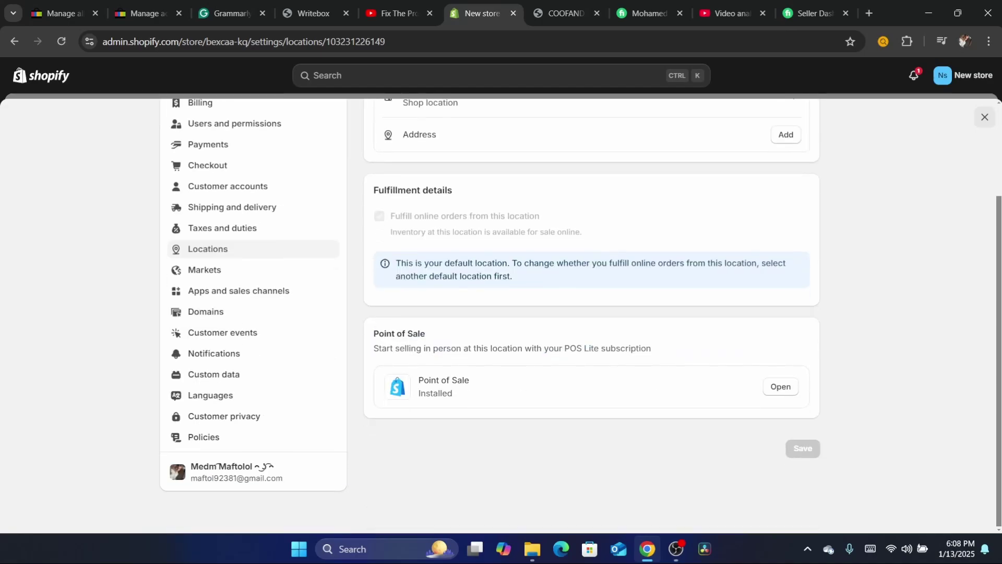